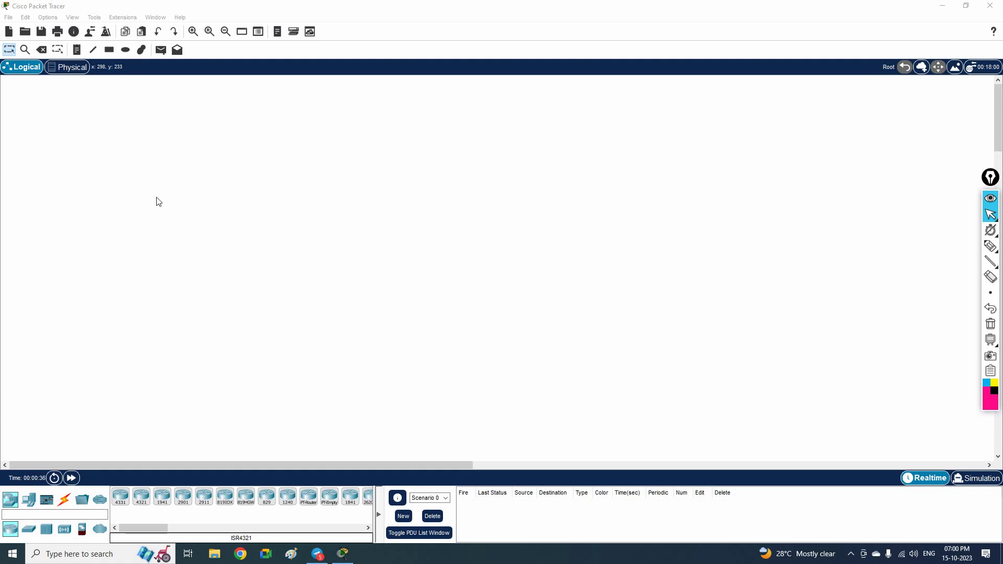
Place a Server-PT device, Server0, near the top middle of the workspace
click(28, 500)
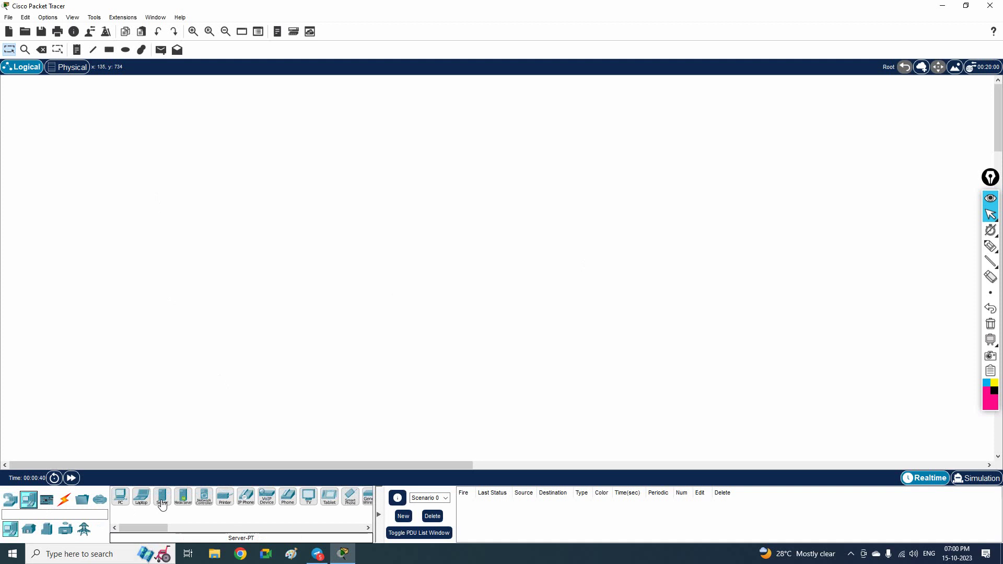
drag(163, 497, 259, 291)
drag(320, 162, 354, 165)
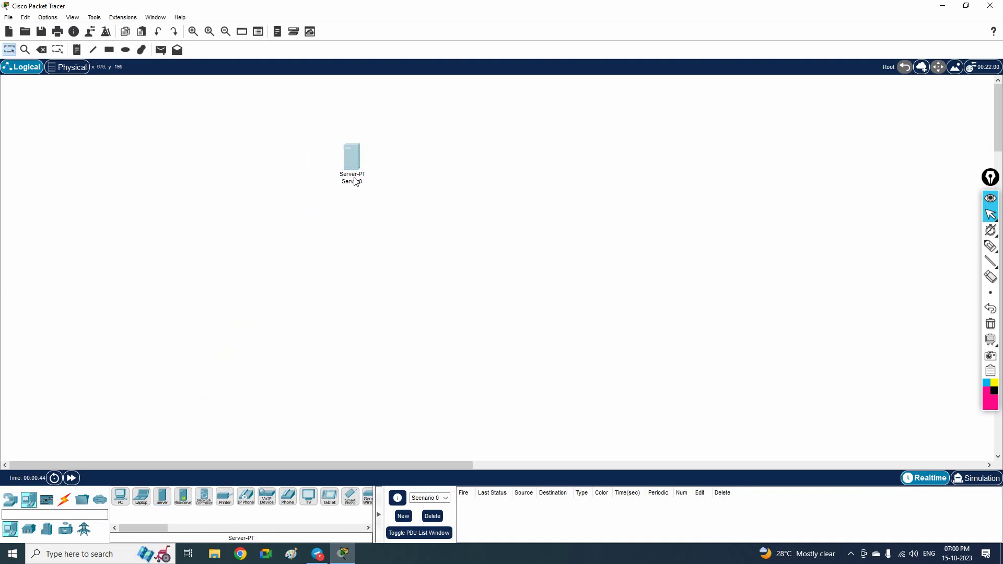
Switch Server0's DHCP service On under Services > DHCP and close its window
click(353, 166)
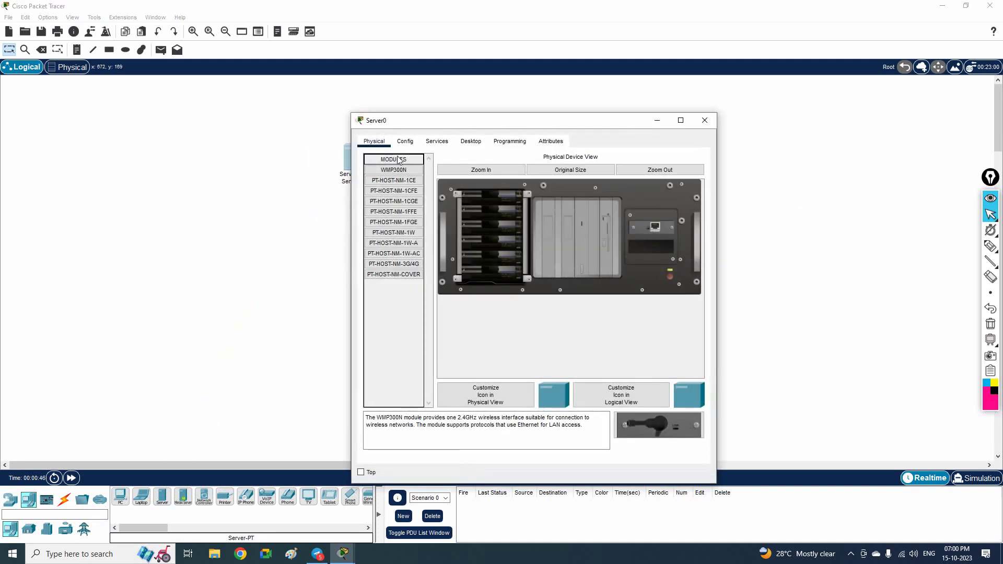
click(432, 146)
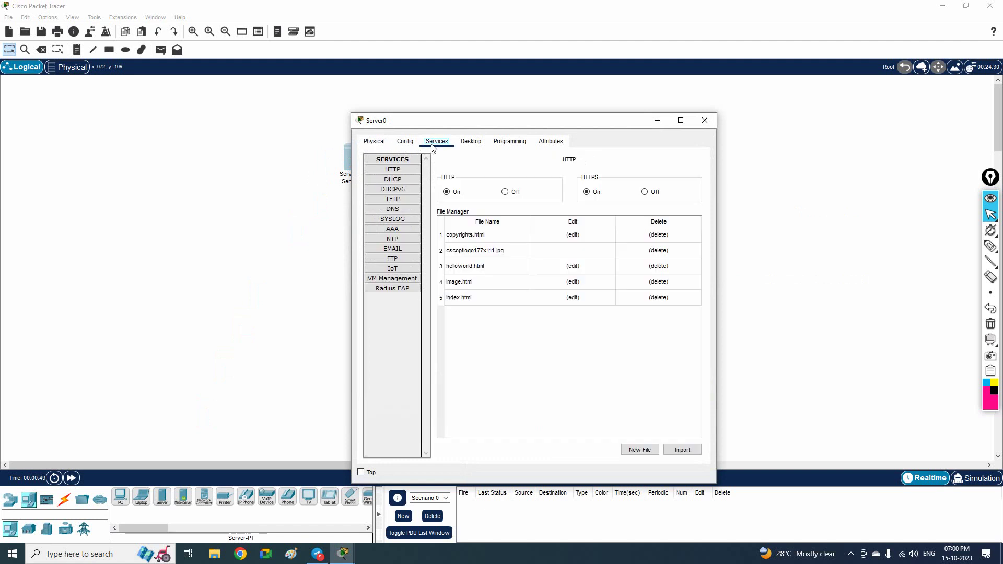
click(404, 189)
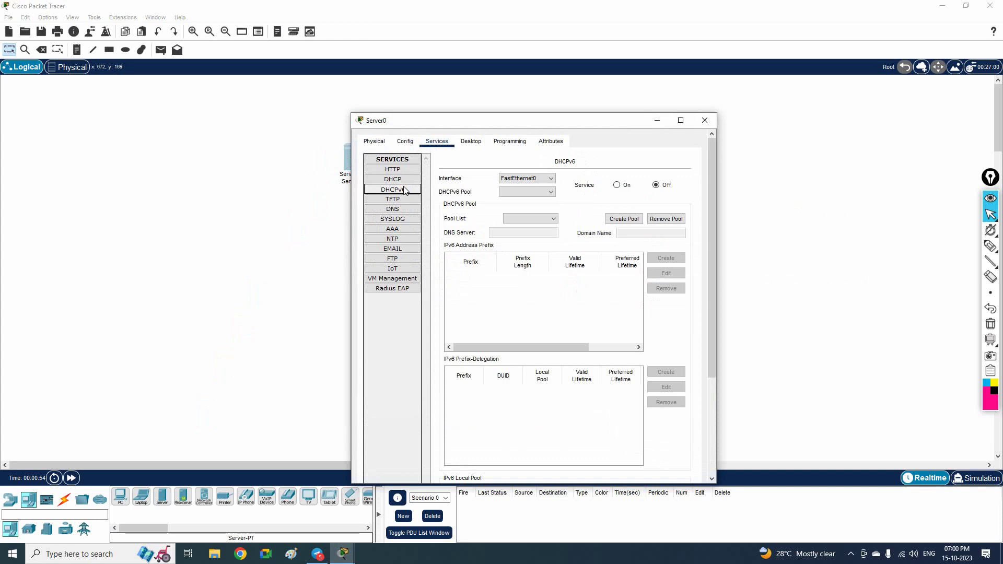
click(404, 181)
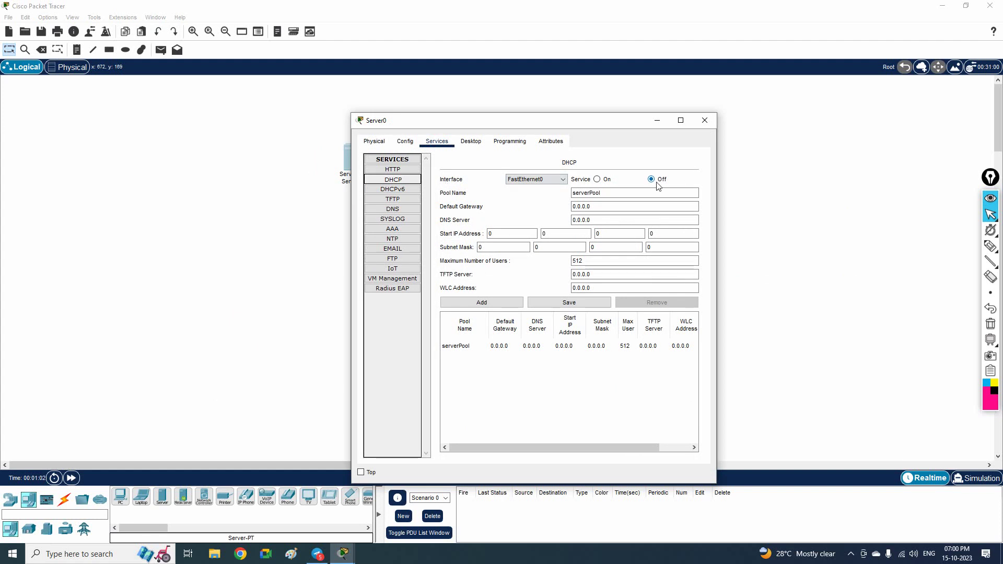
click(598, 180)
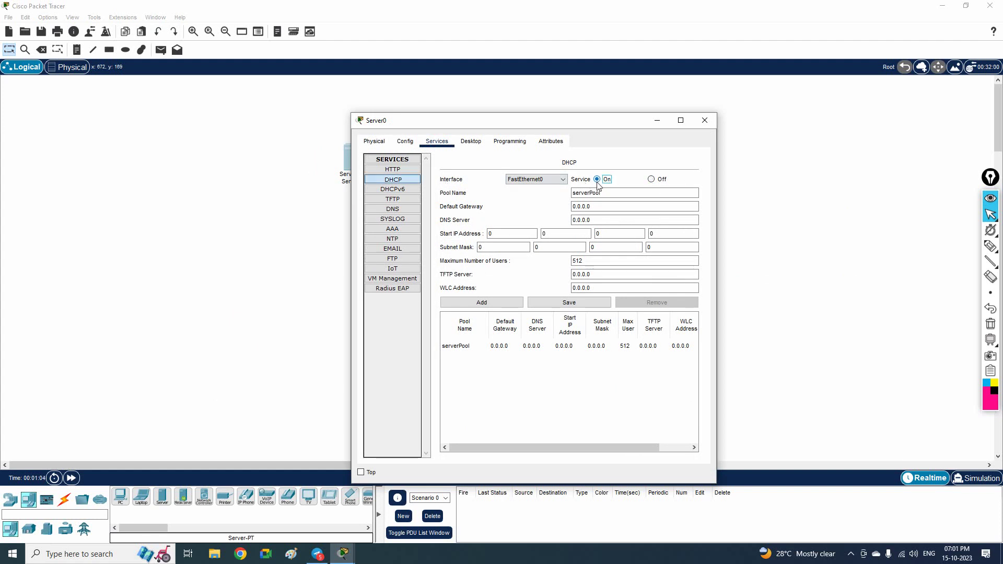
click(705, 120)
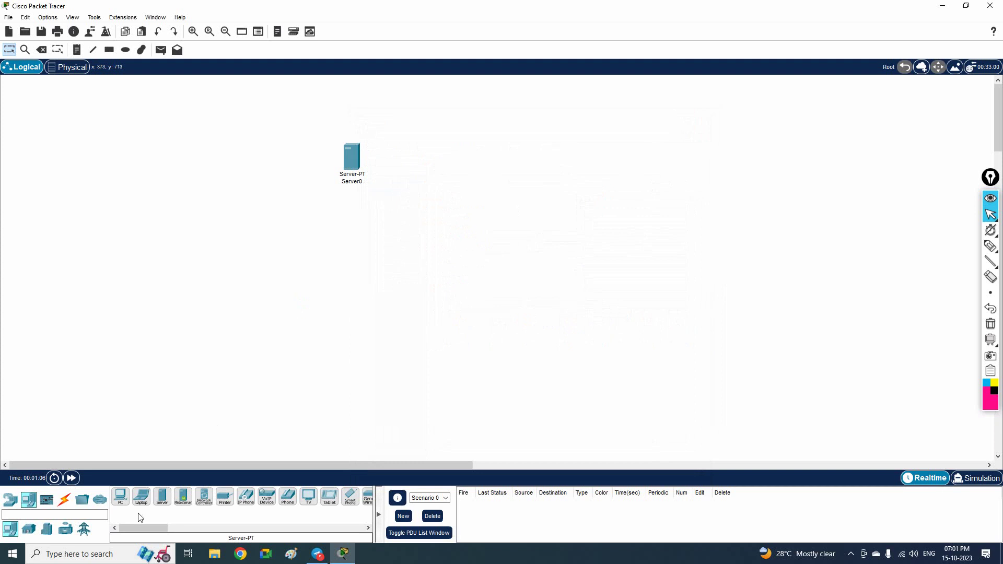
Place a 2960 switch to the left of Server0
click(15, 499)
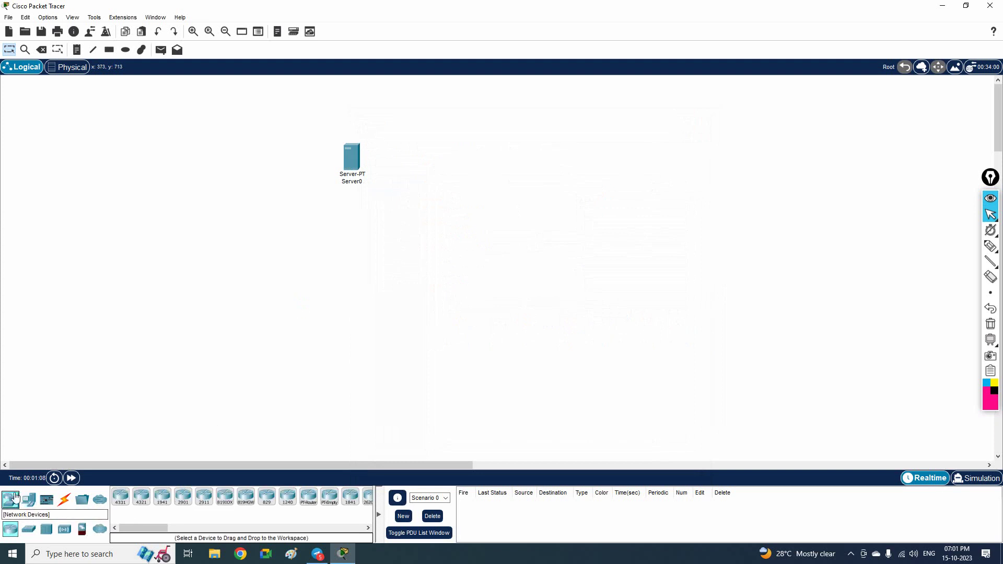
click(29, 530)
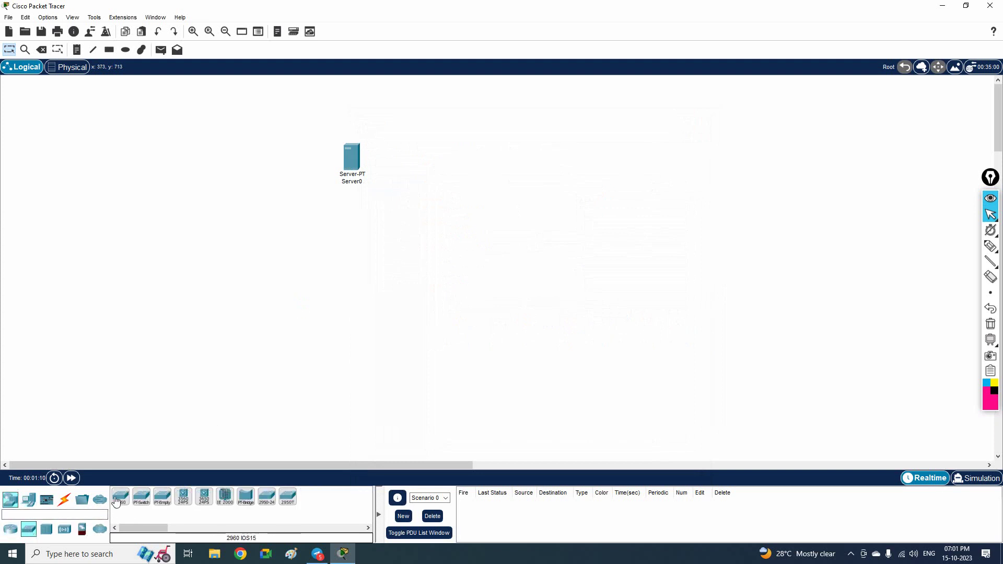
drag(117, 502, 269, 173)
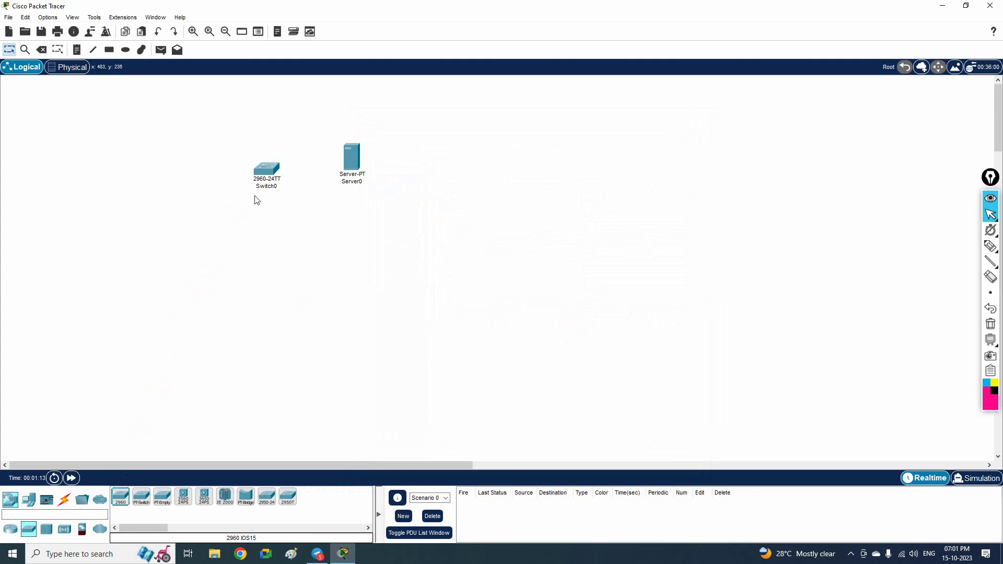
Place PC0, PC1 and PC2 in a column left of Switch0
click(30, 503)
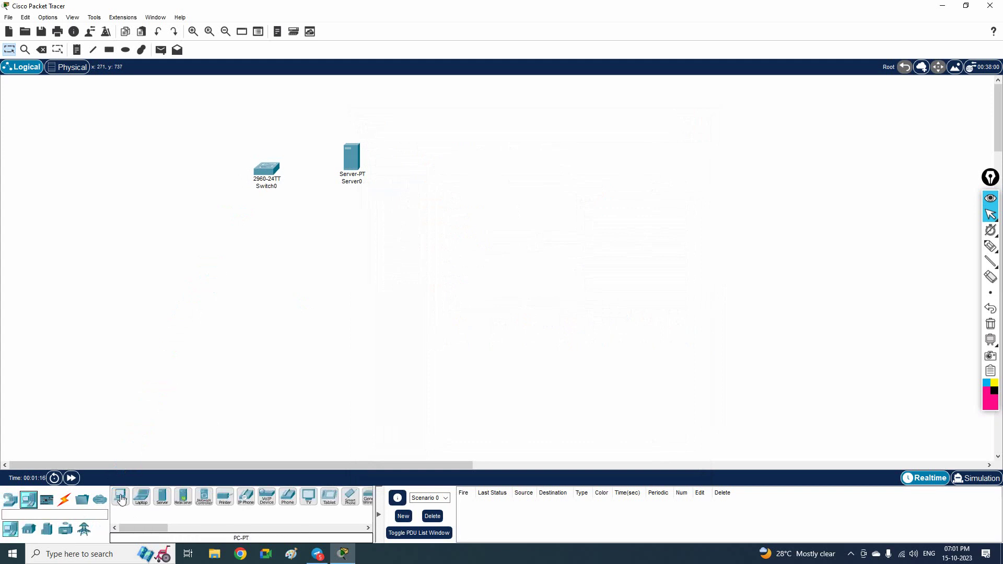
ctrl+click(121, 500)
click(180, 131)
click(178, 174)
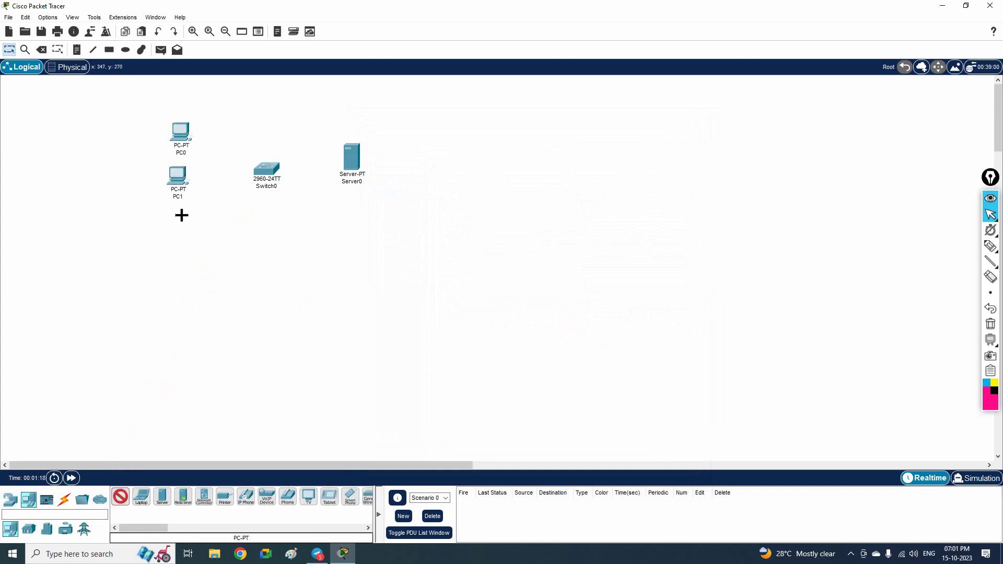
click(181, 225)
Place Laptop0 and Laptop1 to the right of the PCs
ctrl+click(147, 494)
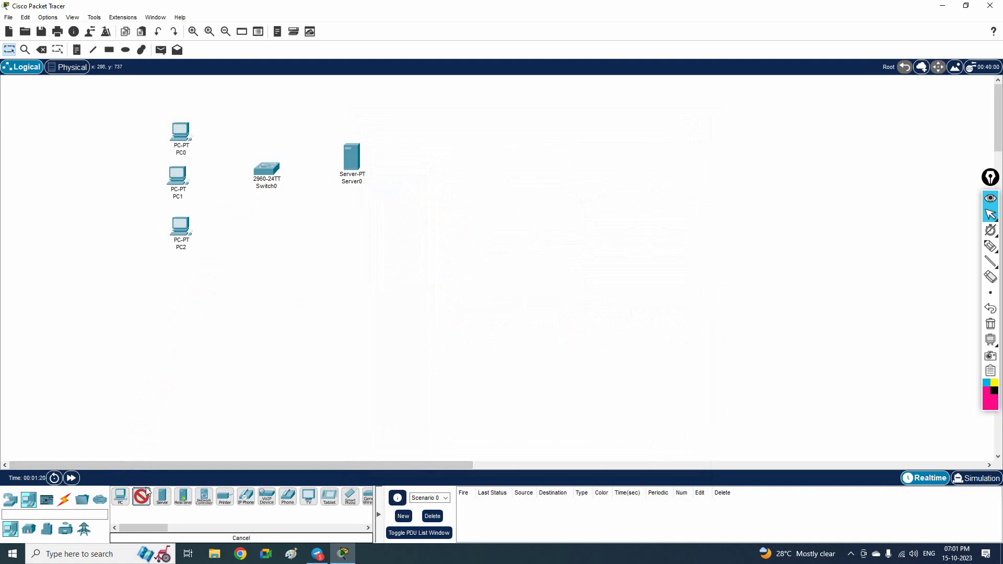
click(218, 129)
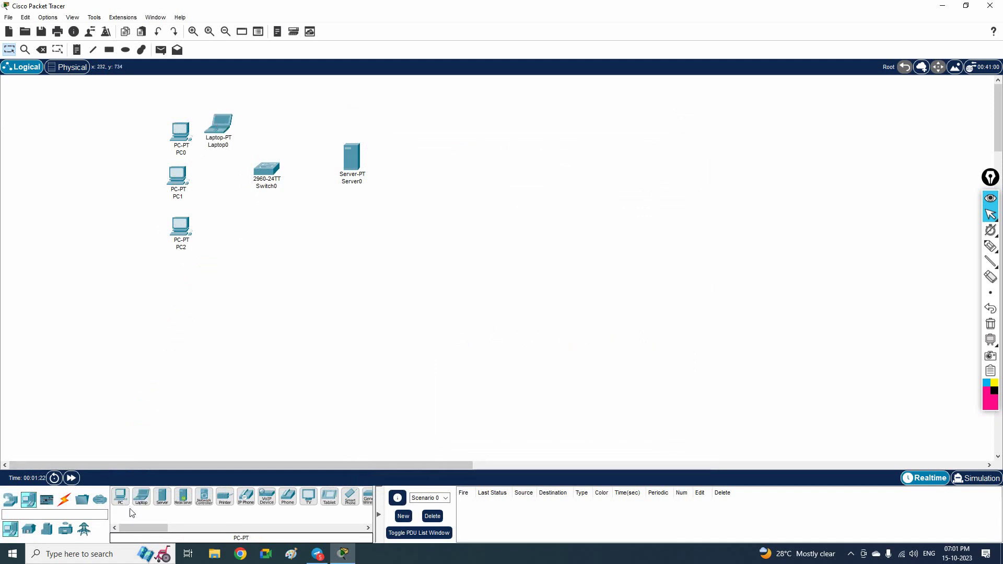
ctrl+click(141, 496)
click(220, 189)
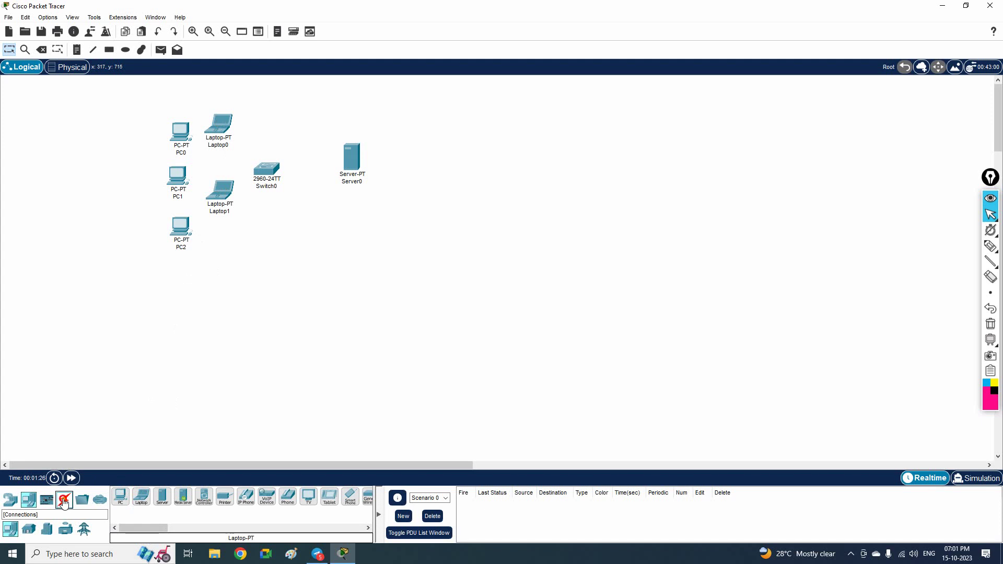
click(63, 502)
Cable PC0, PC1 and Laptop1 to Switch0 with automatic connections
click(120, 496)
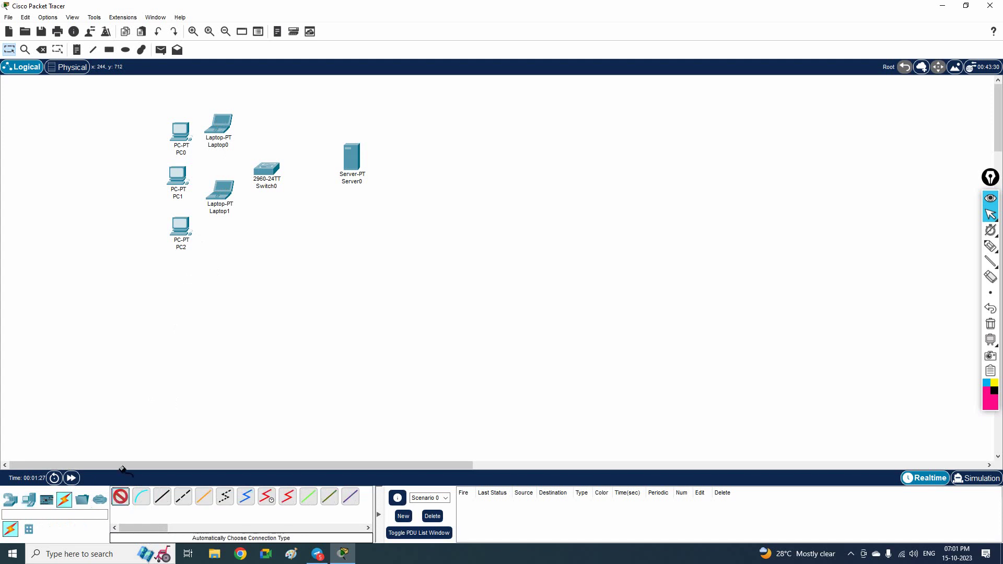
click(183, 135)
click(265, 168)
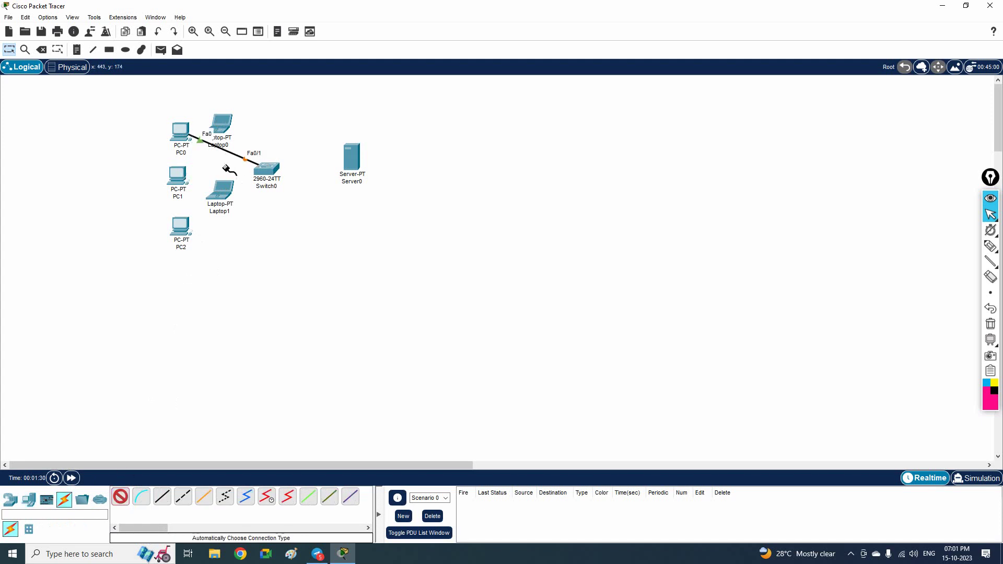
click(177, 175)
click(265, 168)
click(220, 190)
click(266, 168)
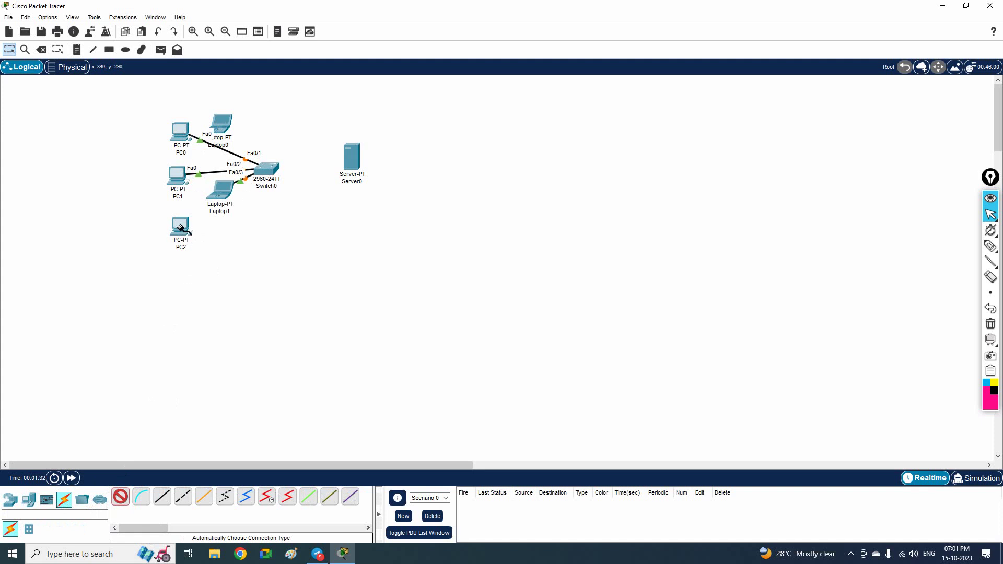
Cable PC2, Laptop0 and Server0 to Switch0, then stop connecting
click(180, 228)
click(268, 173)
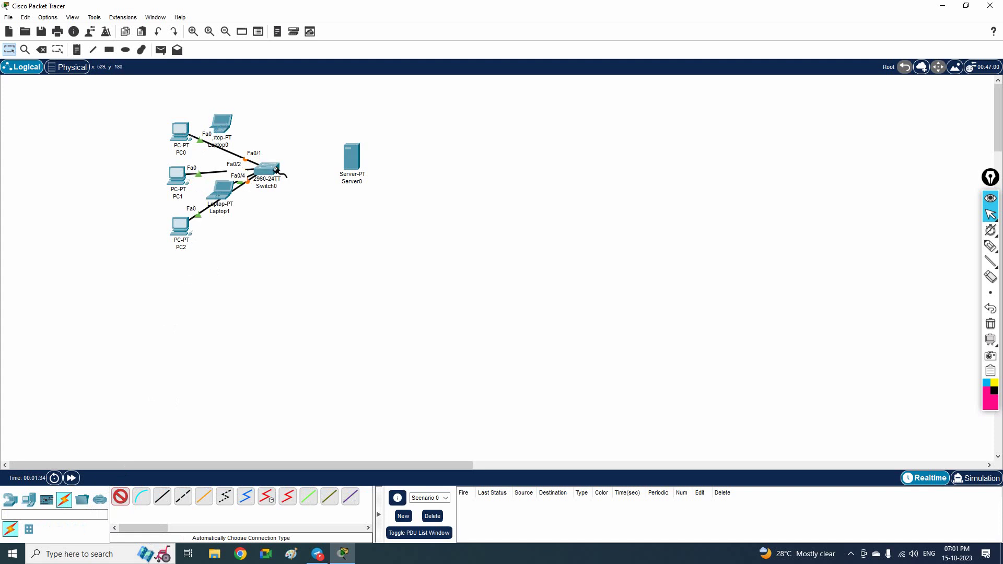
click(221, 124)
click(267, 168)
click(268, 169)
click(341, 167)
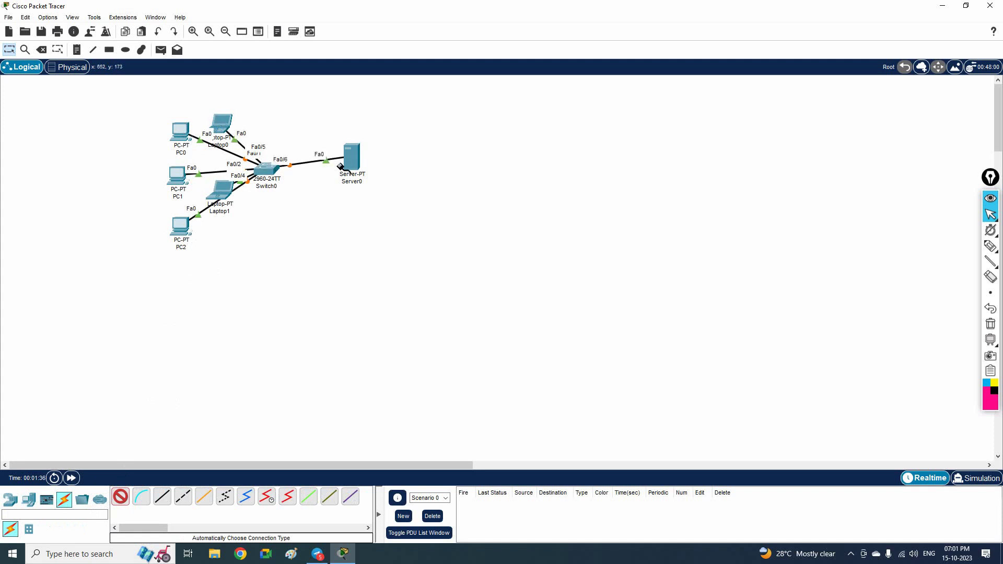
key(Escape)
Arrange the PCs and laptops around Switch0 in a star layout
drag(222, 124, 249, 104)
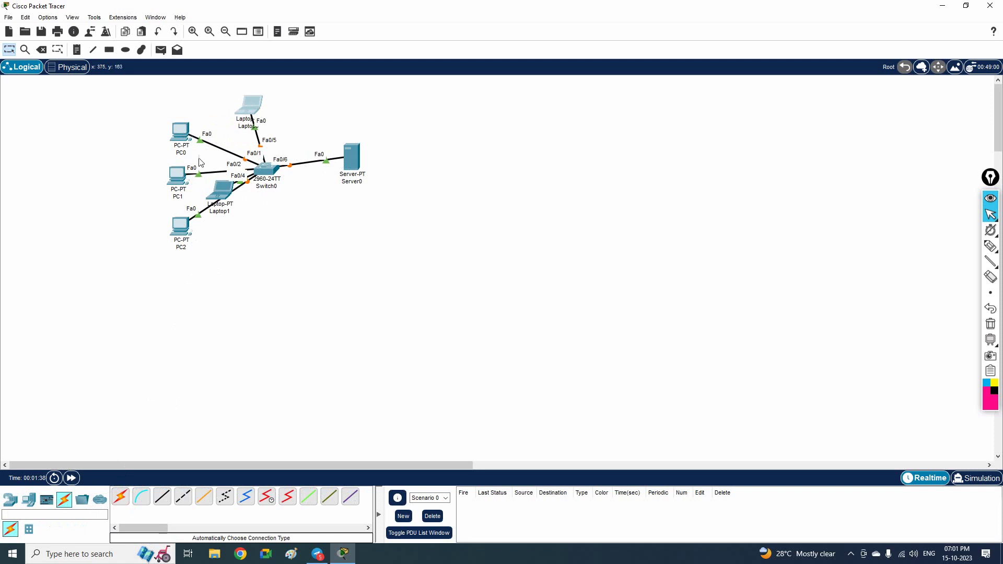
drag(177, 185, 135, 183)
drag(176, 236, 219, 279)
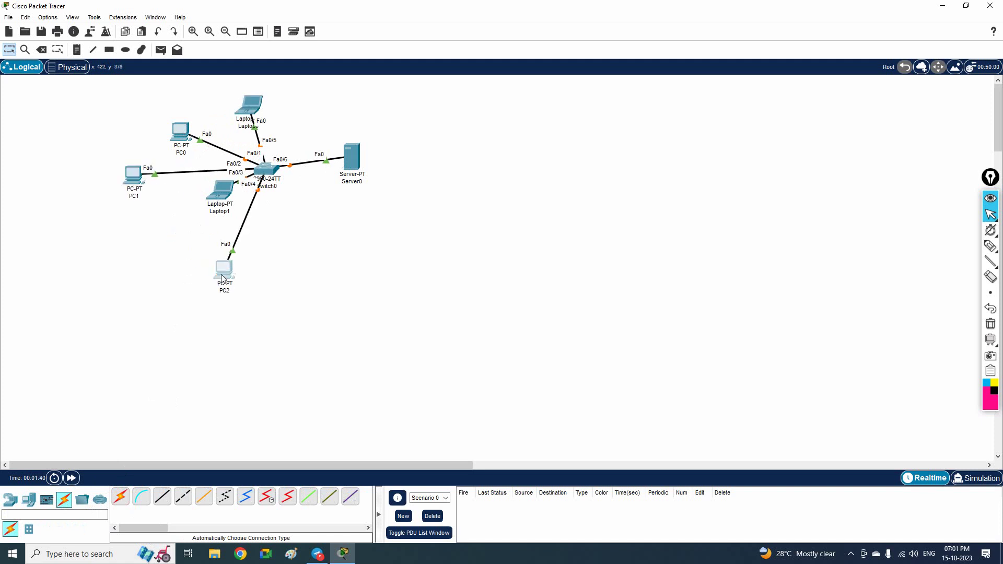
drag(227, 199, 184, 225)
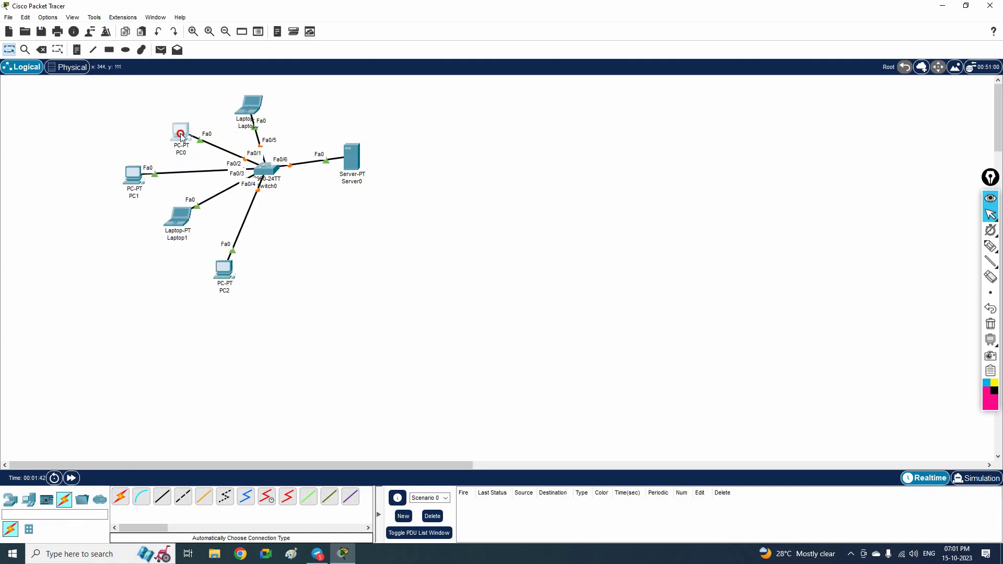
drag(180, 134, 162, 125)
drag(226, 270, 209, 259)
Rename Switch0 to SW1
click(269, 187)
text(S)
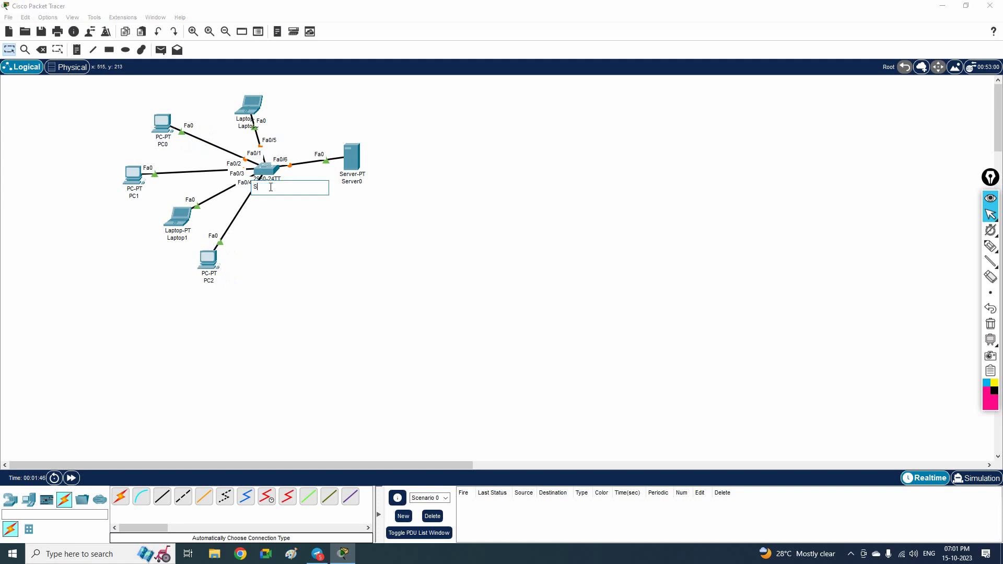
text(W1)
key(Return)
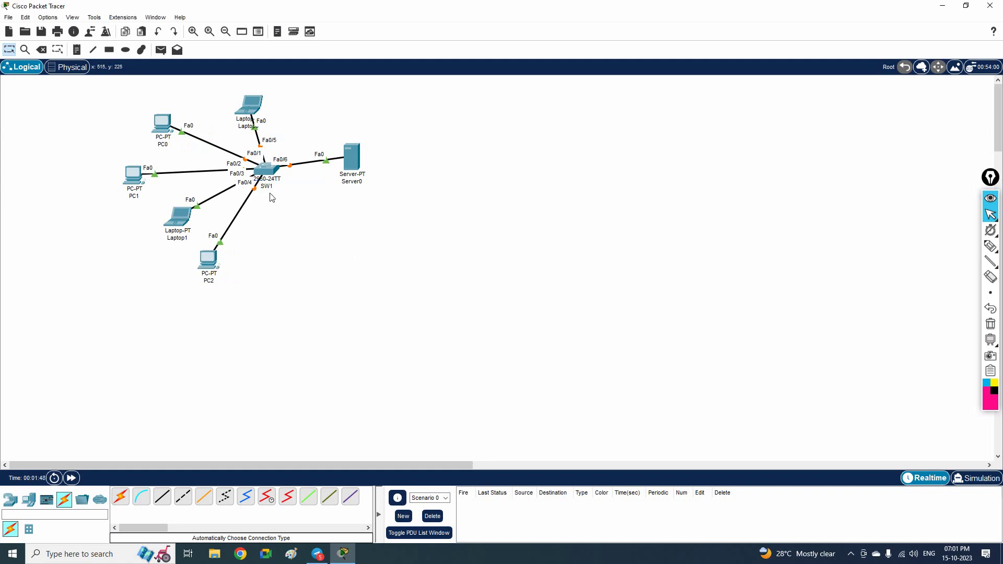
Move the server right and relabel it 'DHCP -Server -192.168.1.1'
drag(351, 156, 413, 172)
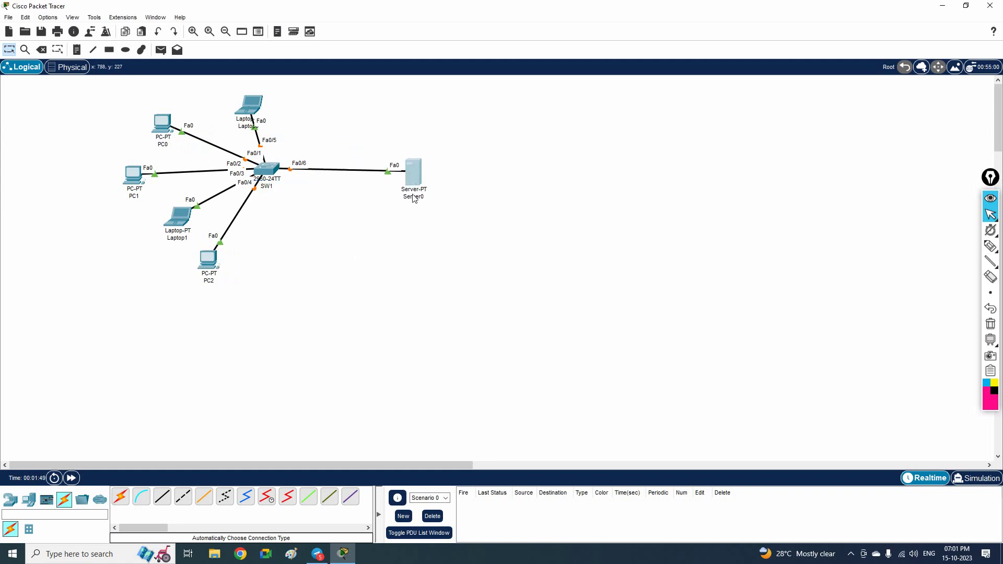
click(414, 197)
text(DHCP -Server -192.168.1.1)
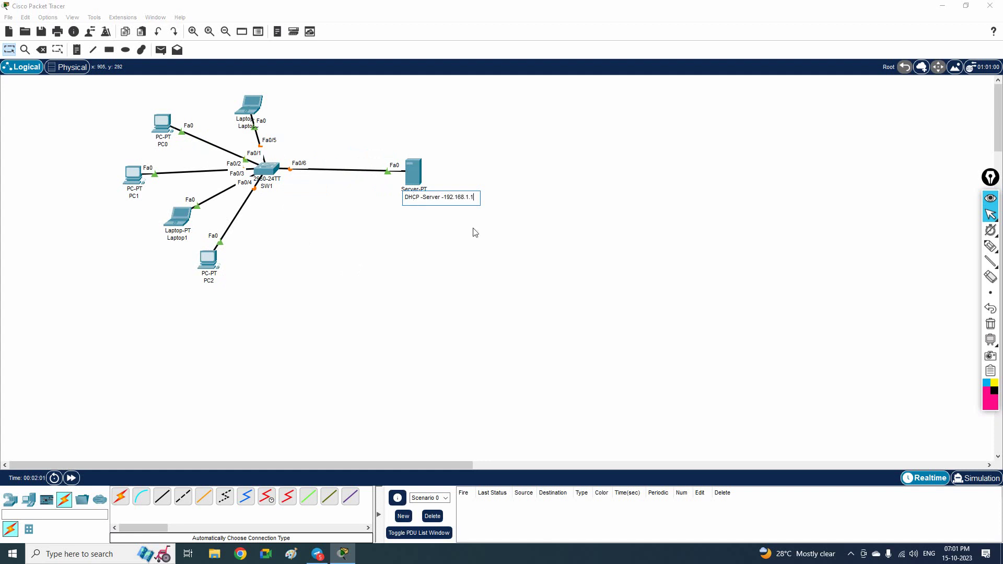
drag(475, 195, 445, 195)
click(562, 220)
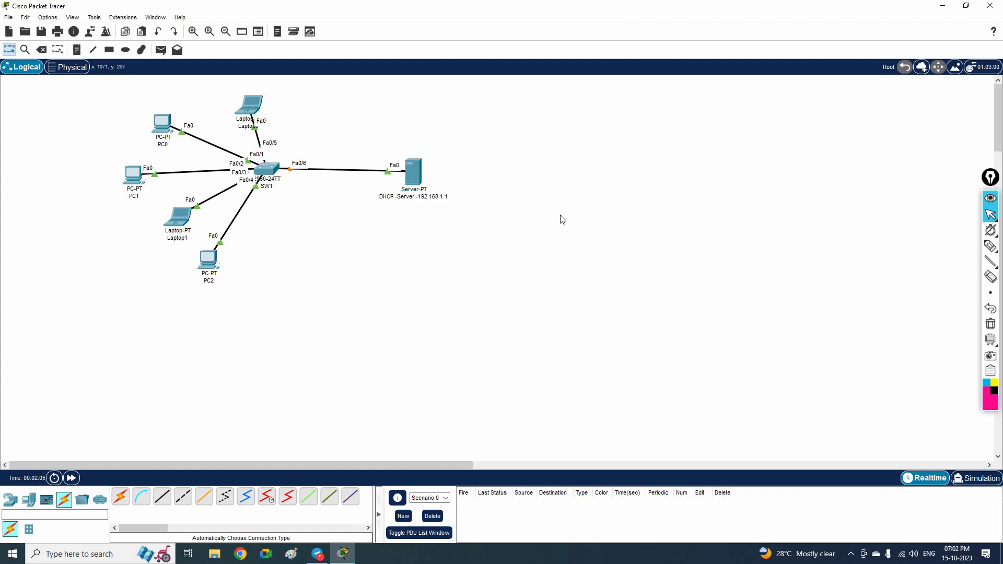
In the server's IP Configuration, set IPv4 192.168.1.1 with mask 255.255.255.0
click(415, 183)
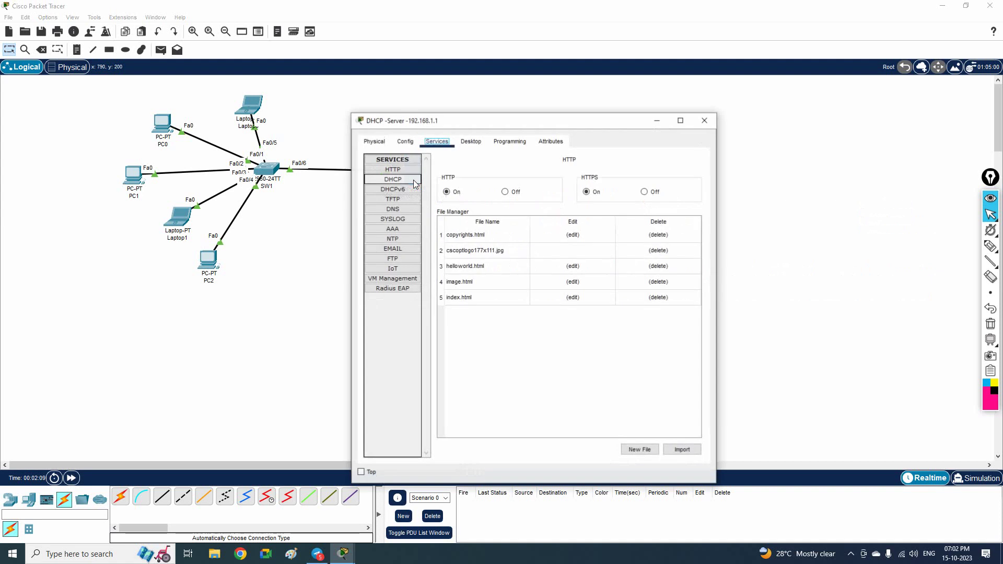
click(470, 142)
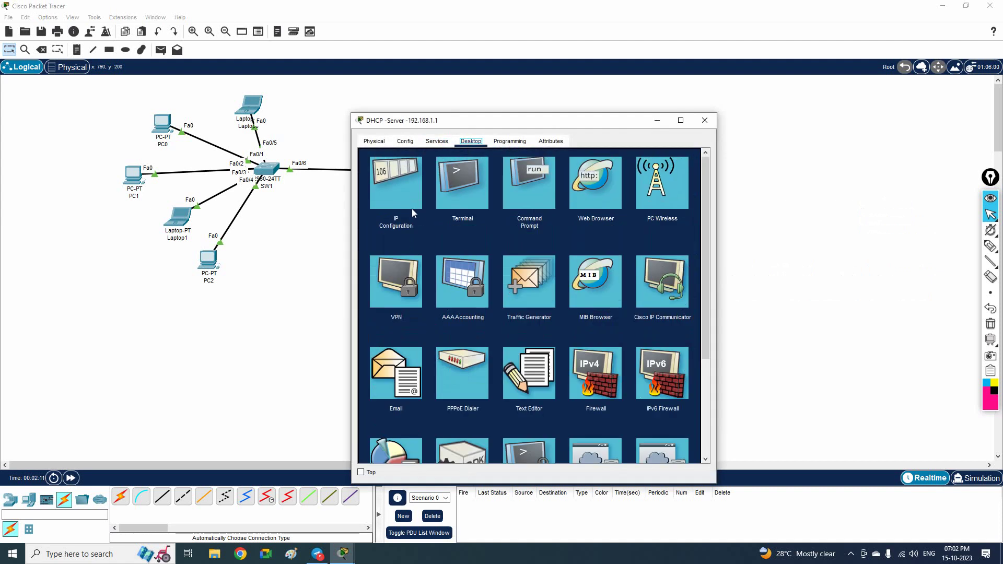
click(412, 211)
click(496, 203)
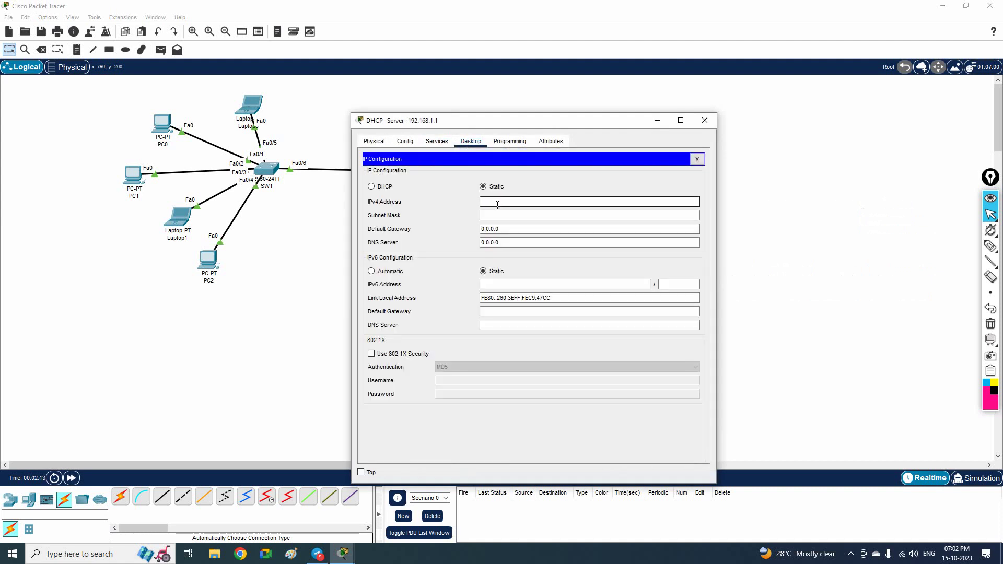
text(192.168.1.1)
click(517, 217)
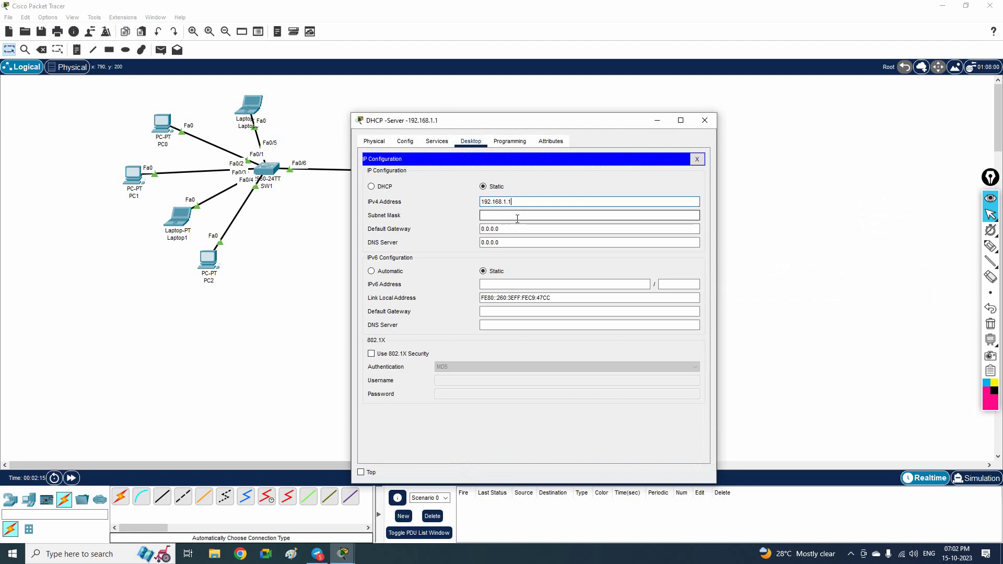
click(516, 215)
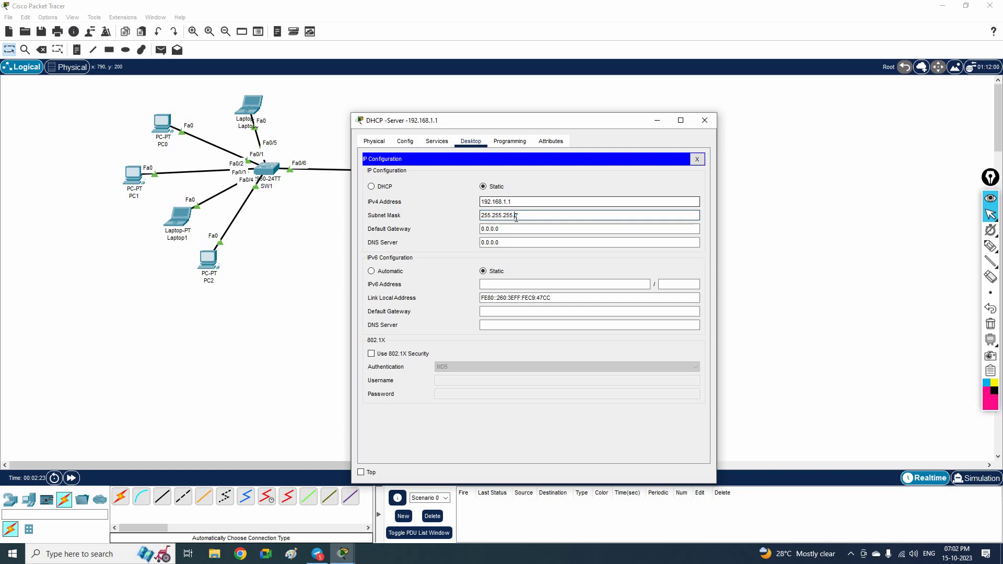
Set default gateway 192.168.1.100 and DNS server 8.8.8.8, then close IP Configuration
drag(497, 226, 468, 228)
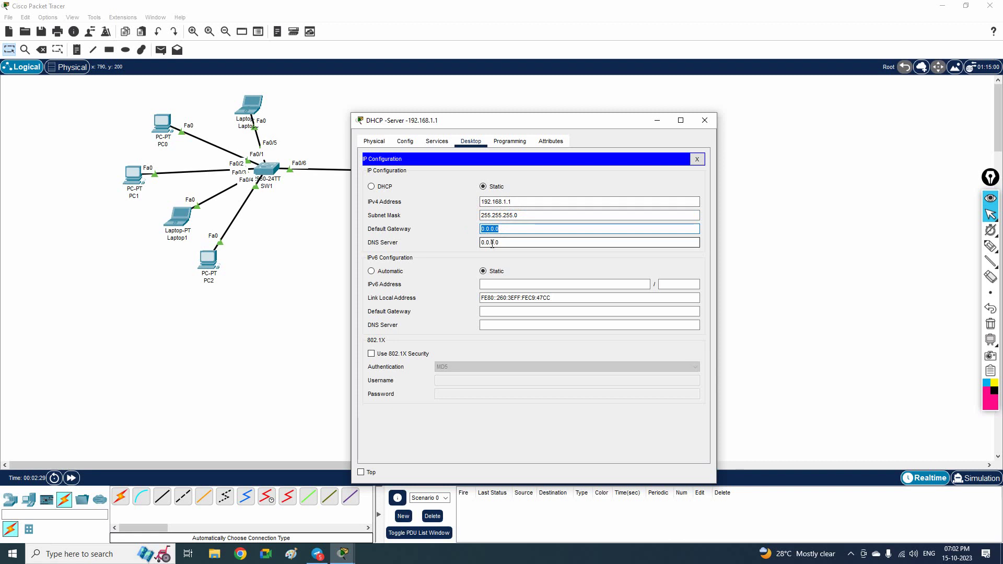
drag(504, 242, 468, 230)
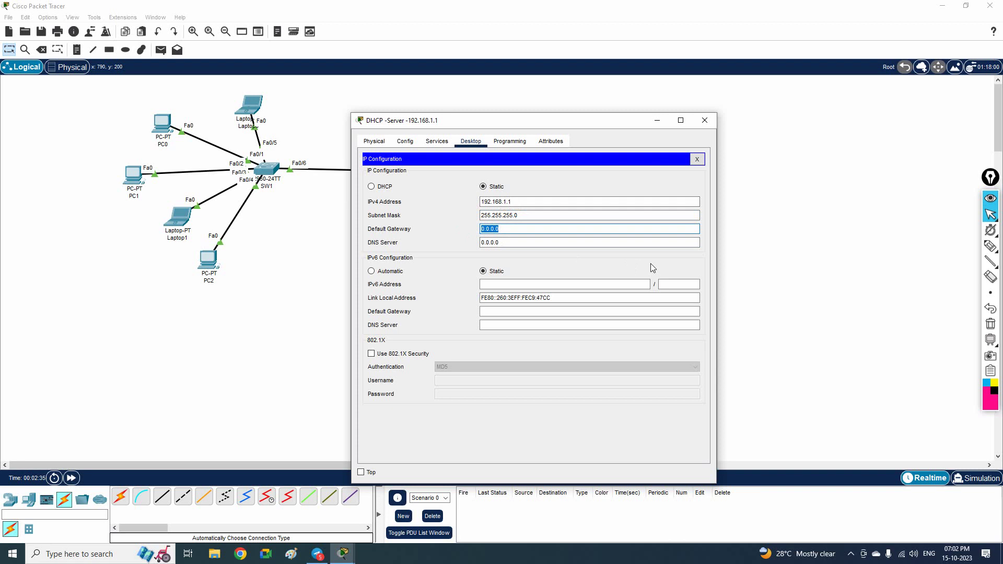
text(192.168.1.100)
key(Tab)
text(8)
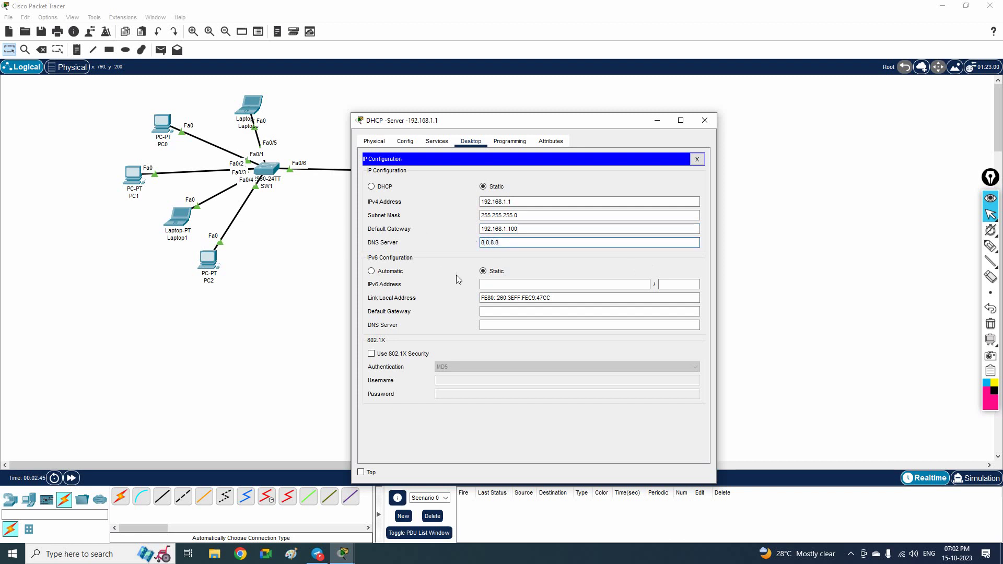
click(509, 255)
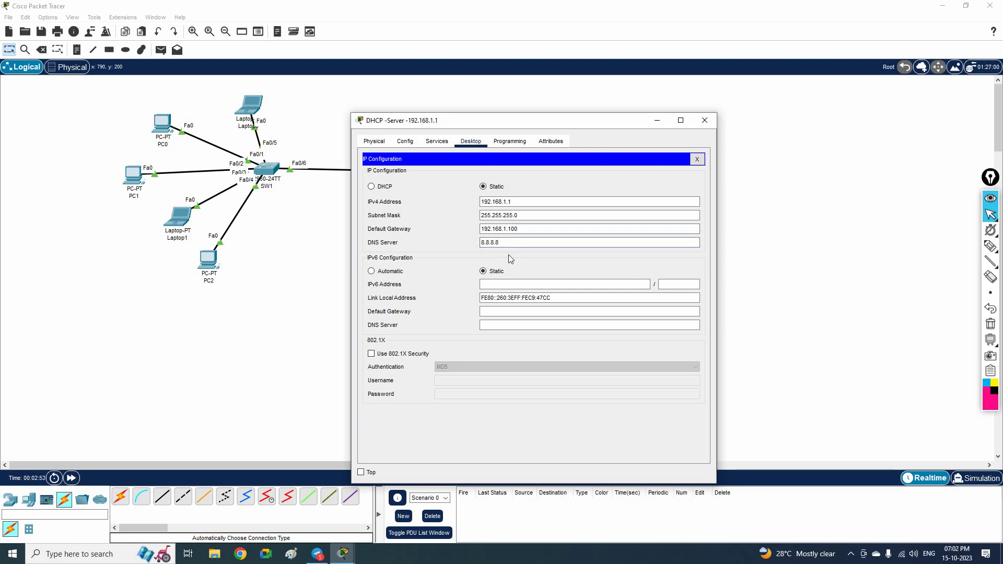
drag(519, 229, 479, 229)
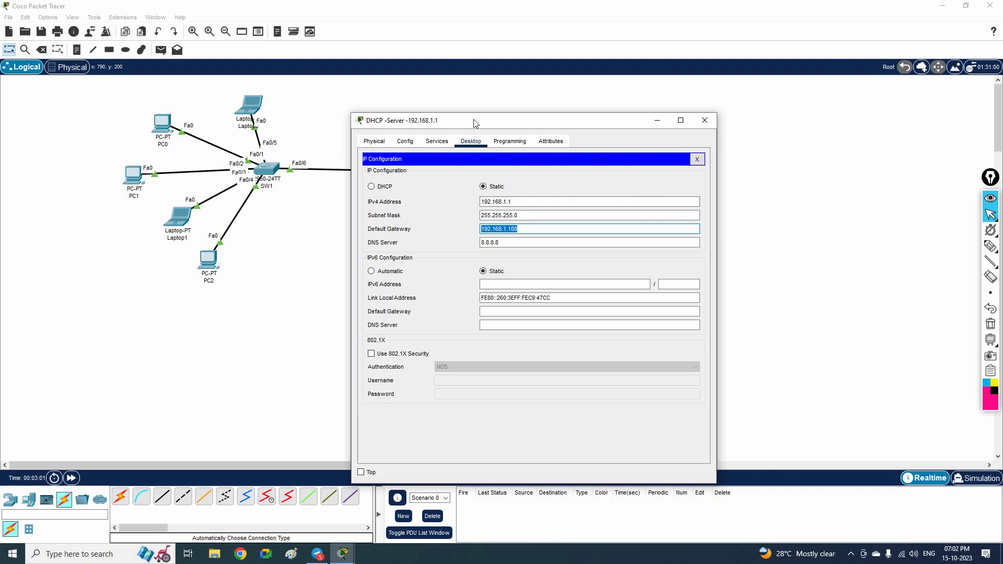
drag(474, 124, 575, 121)
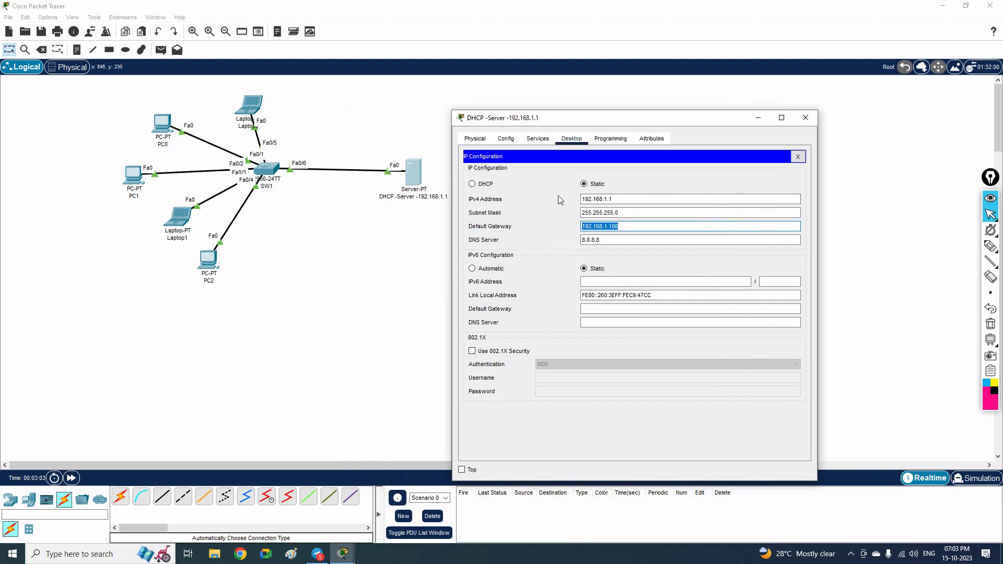
click(798, 158)
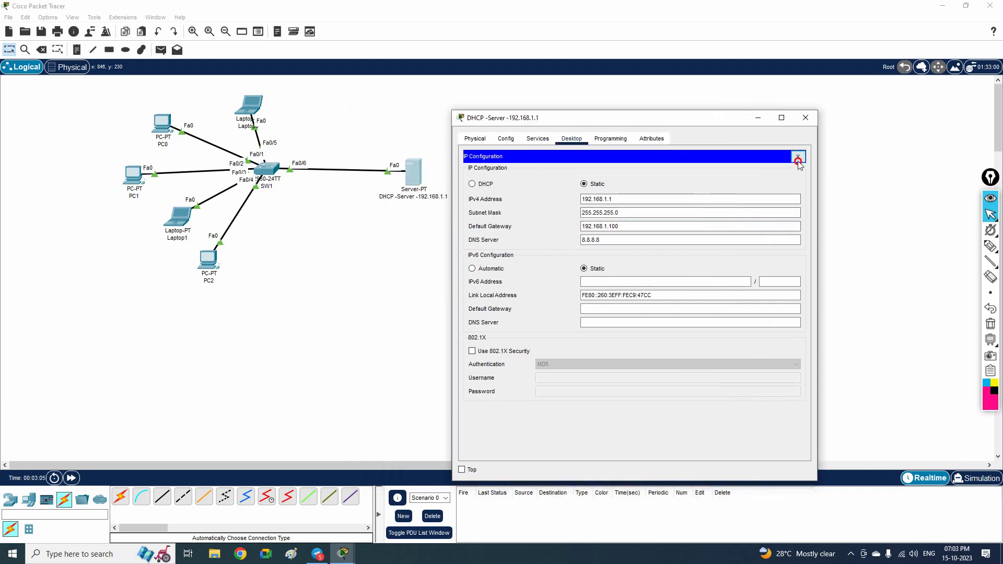
Show the server's DHCP service settings and toggle the service off and back on
click(538, 139)
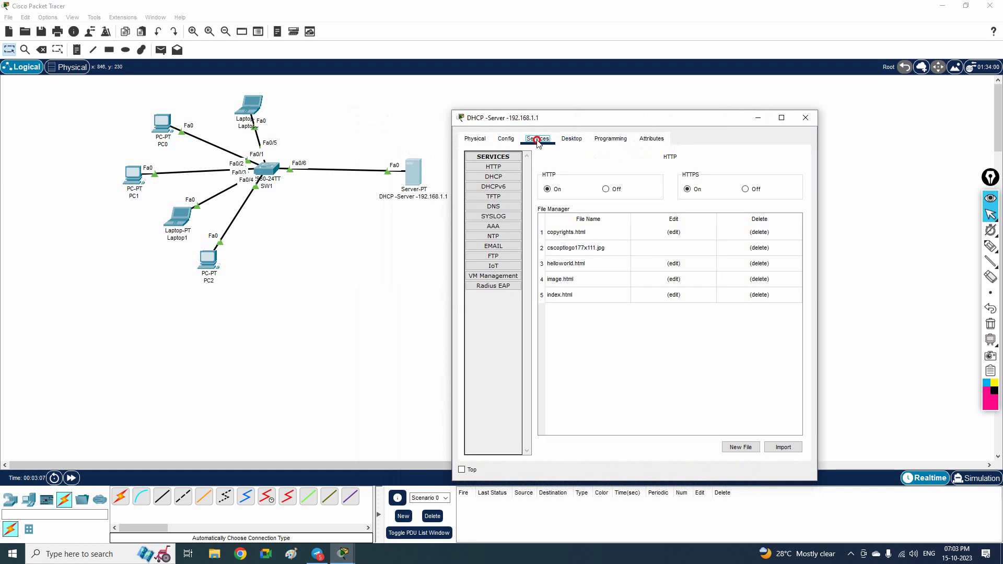
drag(537, 118, 625, 94)
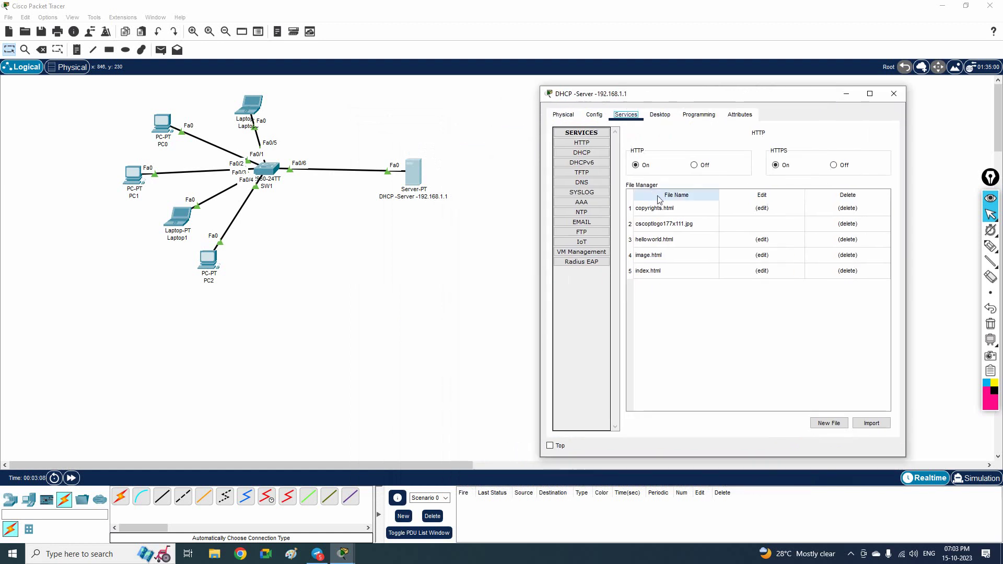
click(582, 153)
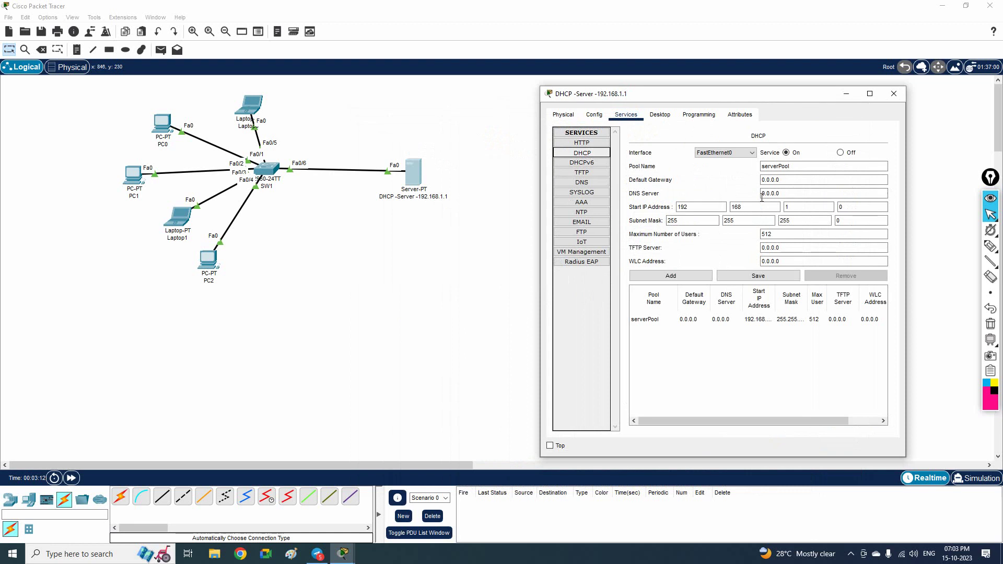
click(841, 153)
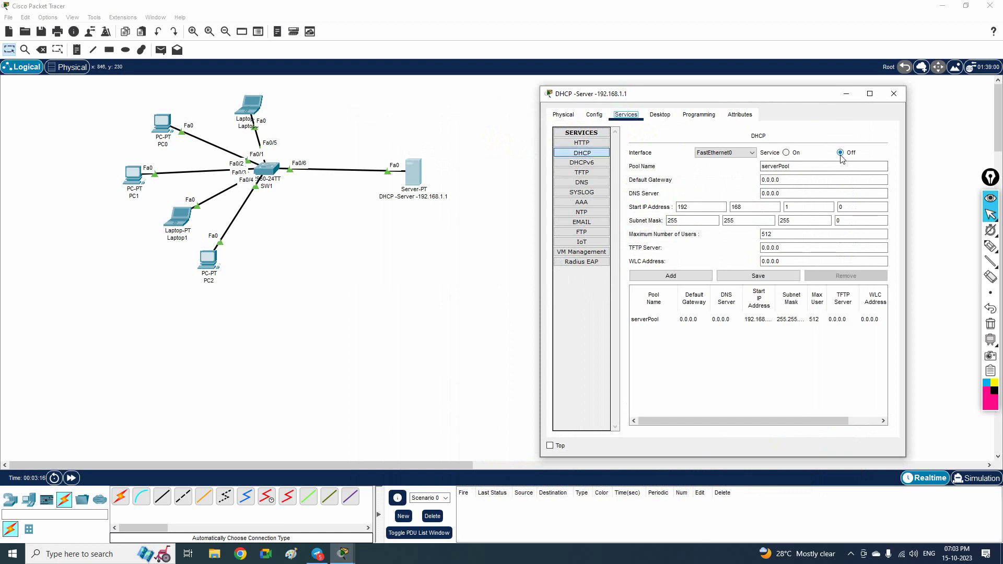
click(786, 153)
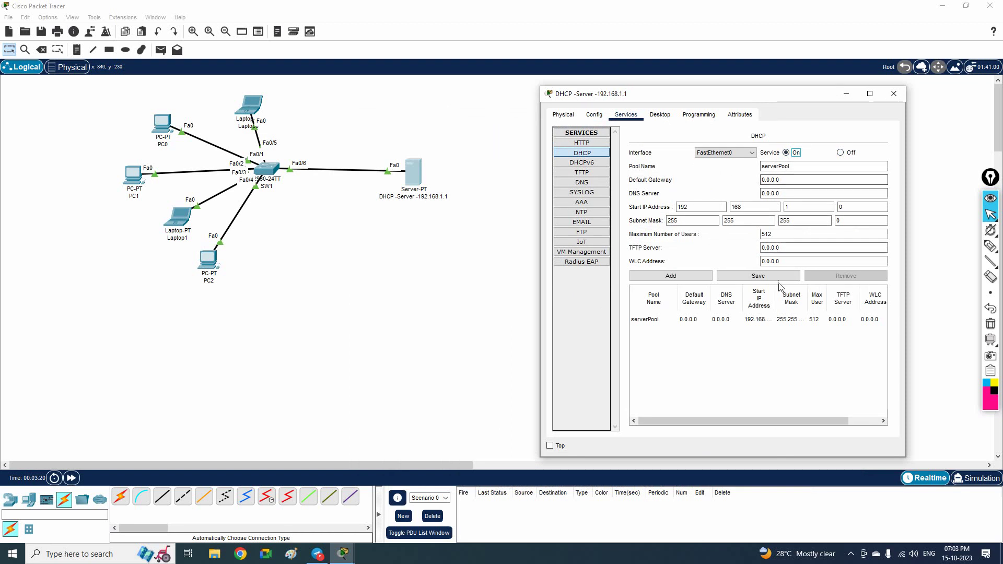
Select serverPool in the pool table and widen the window to view it
click(762, 320)
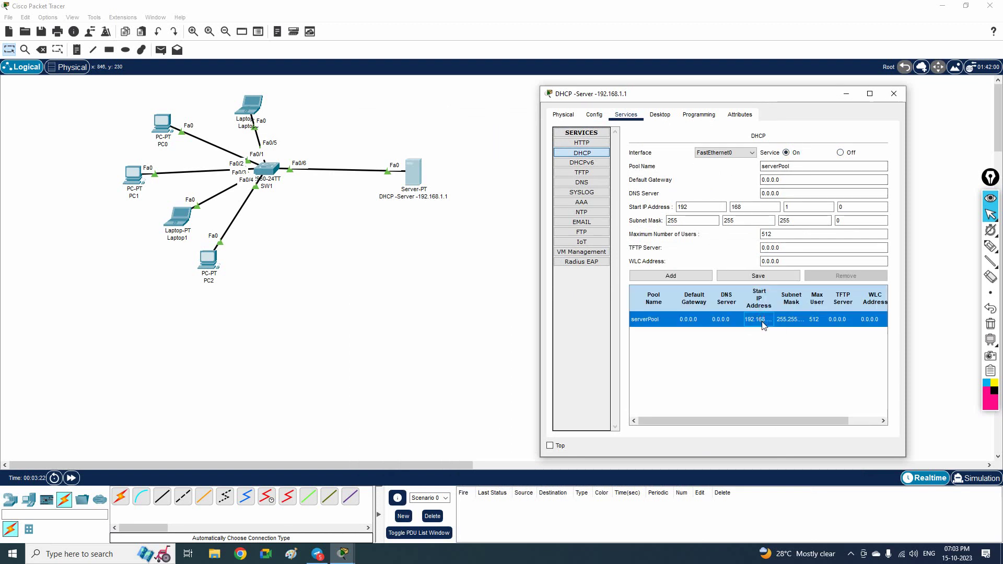
drag(541, 209, 439, 217)
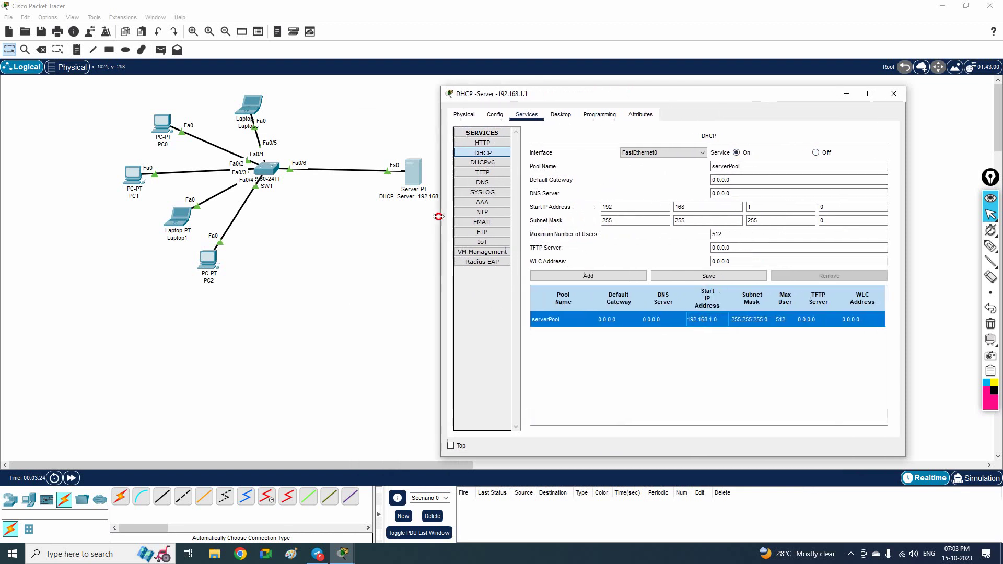
drag(752, 92, 789, 96)
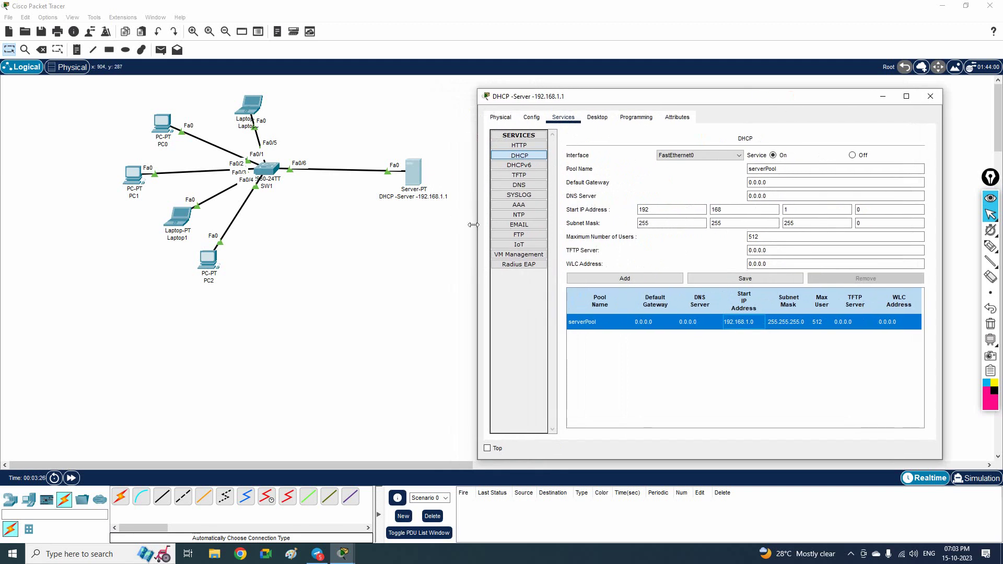
drag(474, 225, 462, 218)
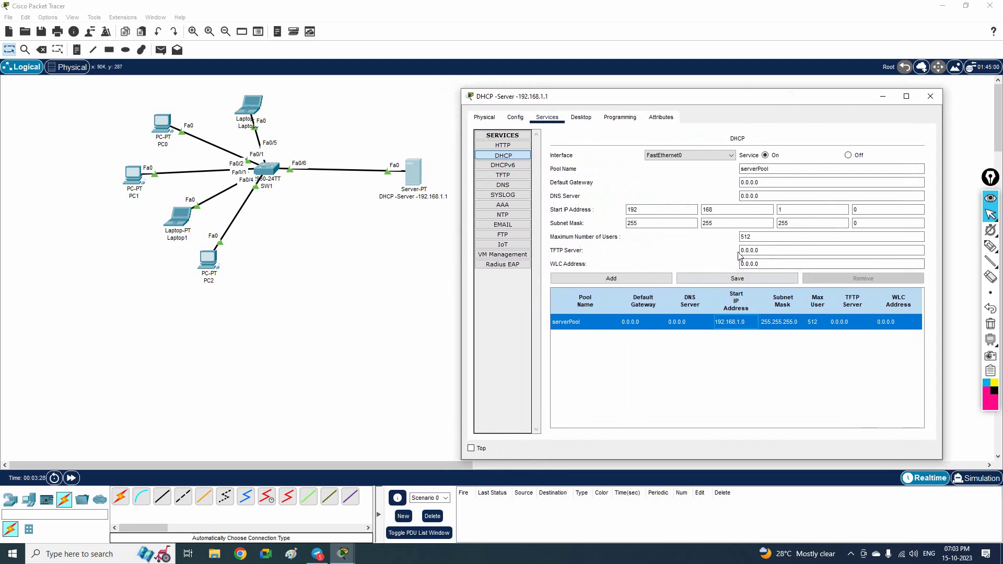
click(767, 170)
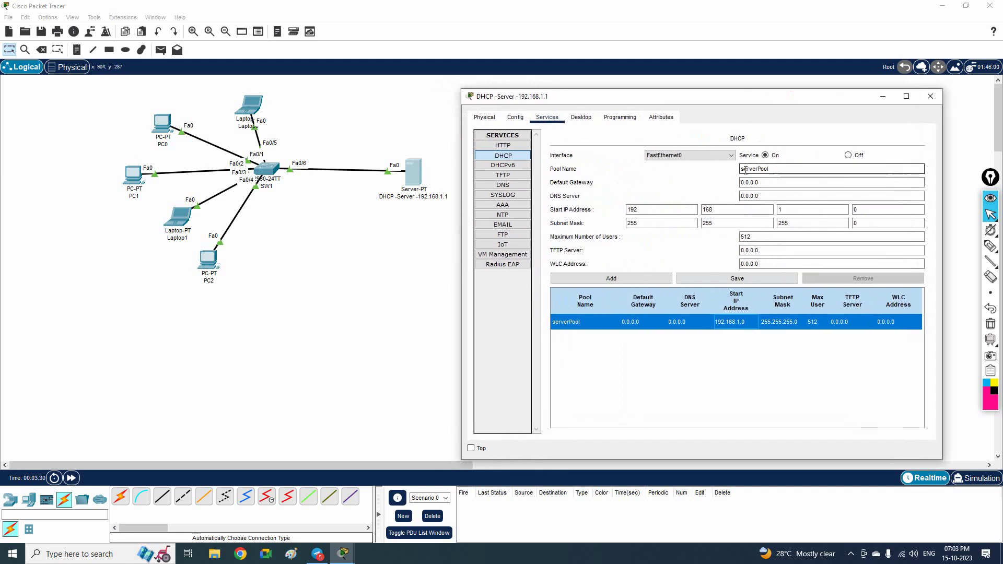
drag(768, 169, 735, 167)
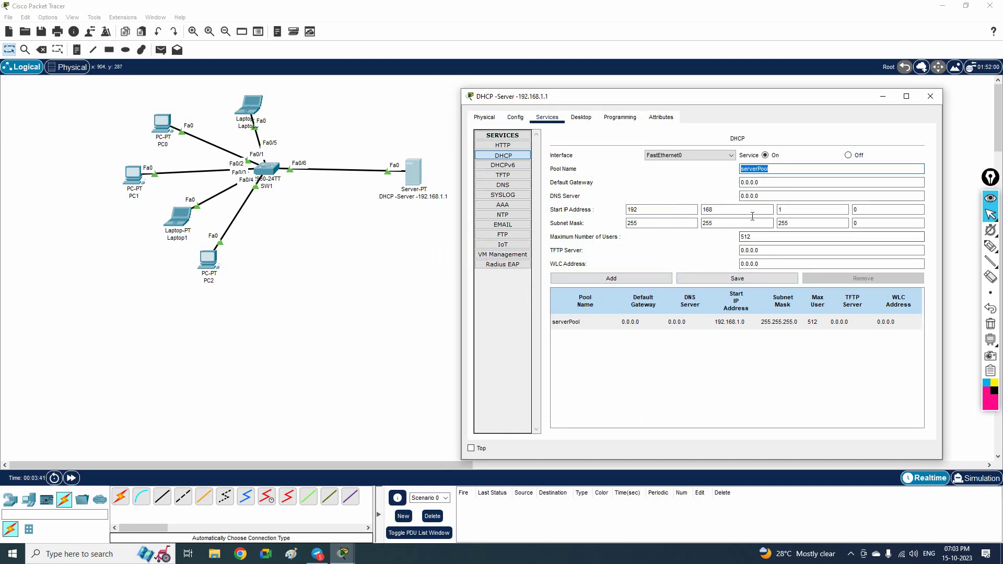
Set the pool's default gateway 192.168.1.100 and DNS server 8.8.8.8
click(795, 183)
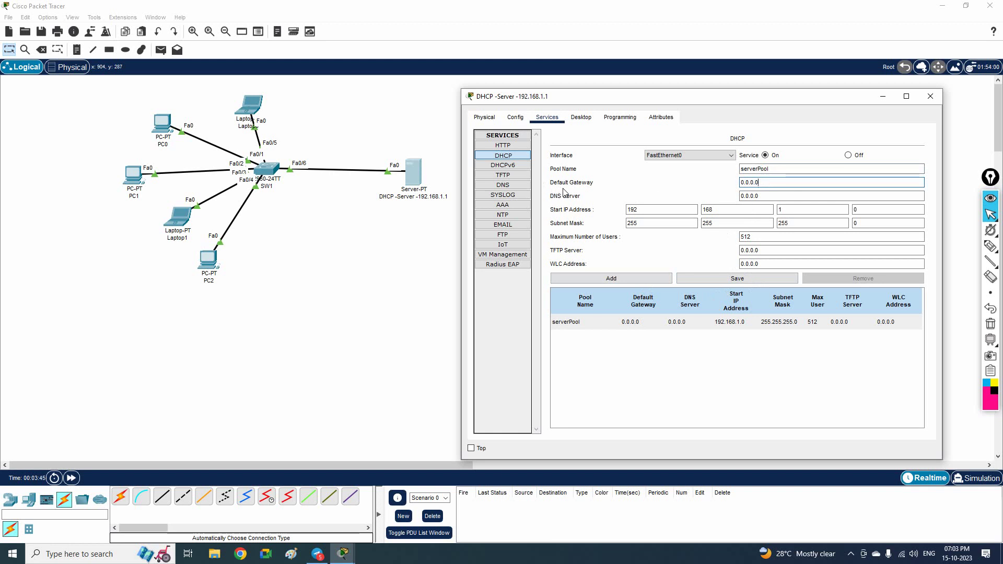
key(ctrl+a)
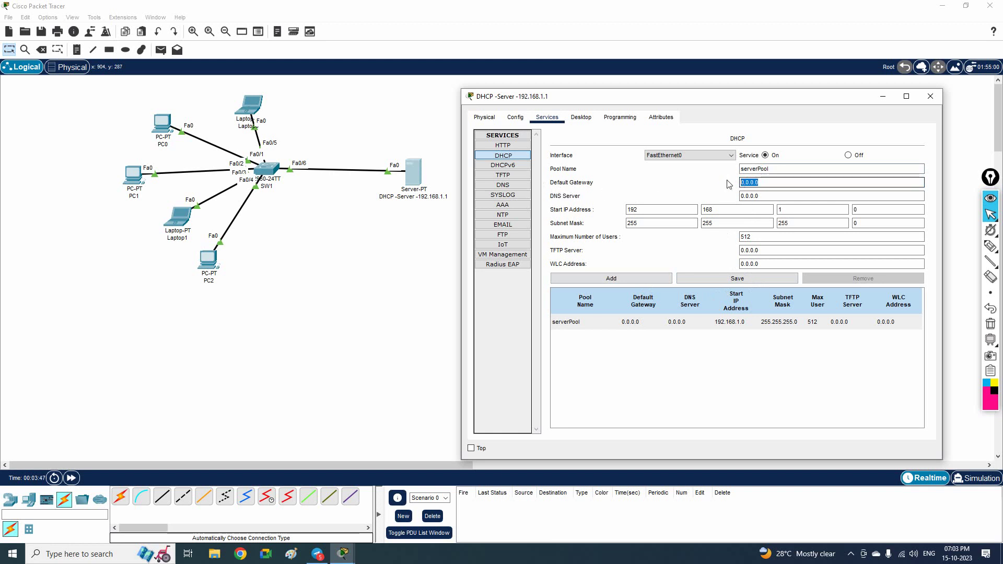
text(192.168.1.100)
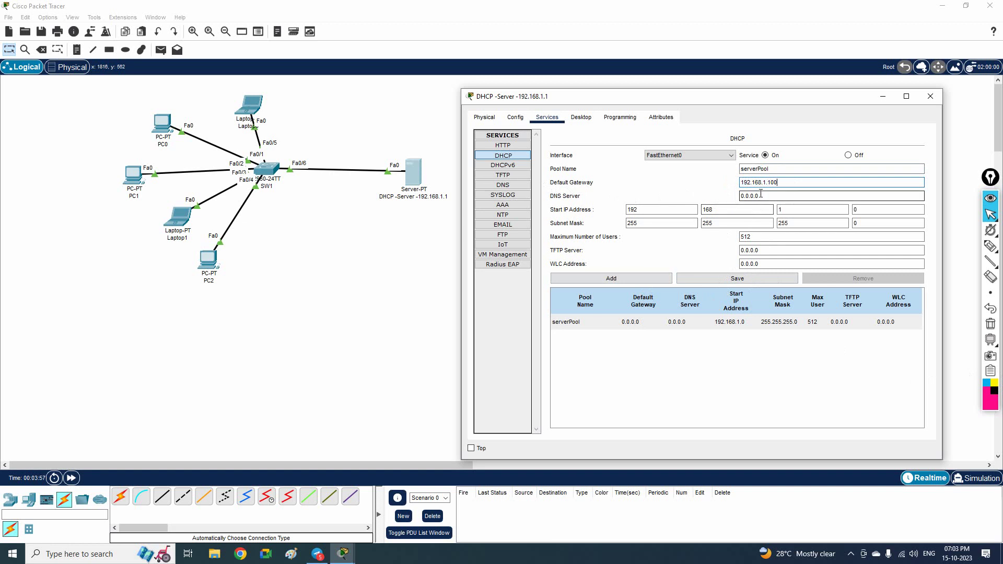
drag(779, 196, 735, 193)
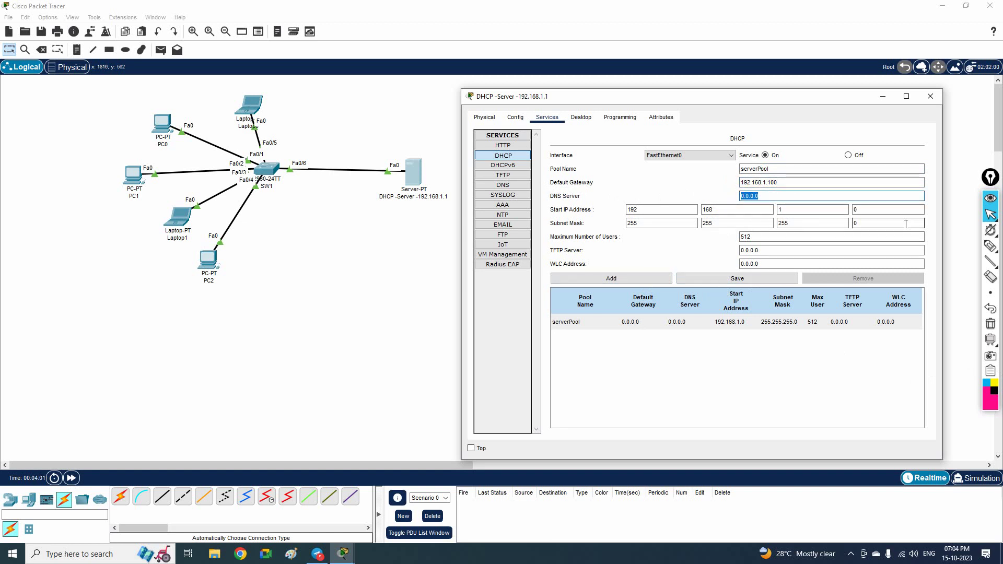
text(83)
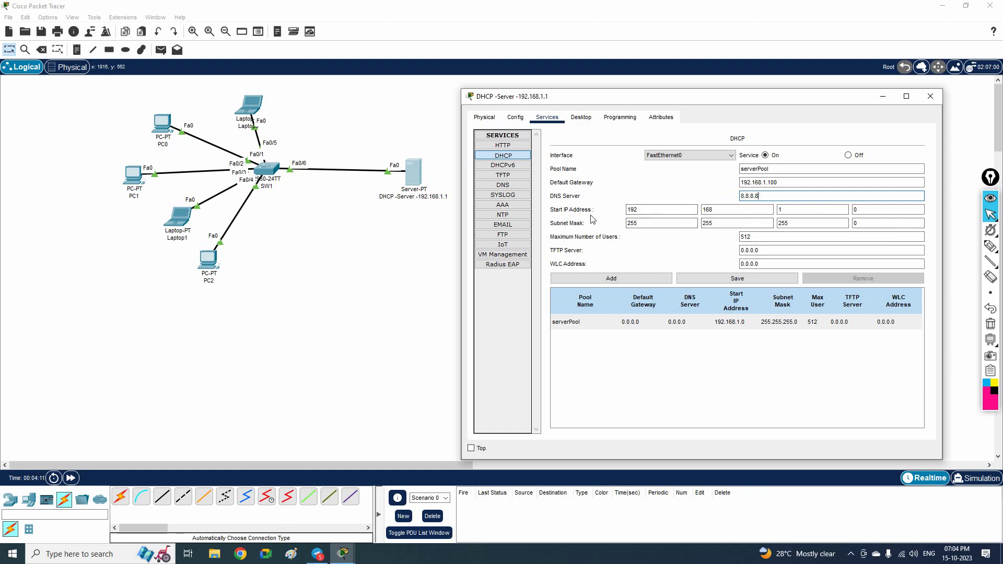
drag(616, 102, 652, 107)
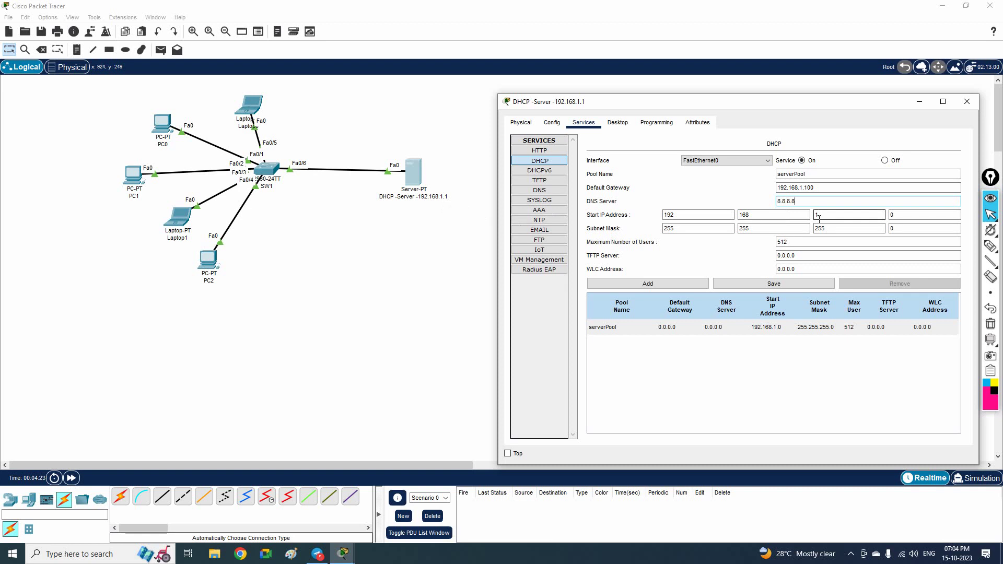
Set the start address to 192.168.1.10 and maximum users to 50
drag(821, 218, 811, 215)
key(Tab)
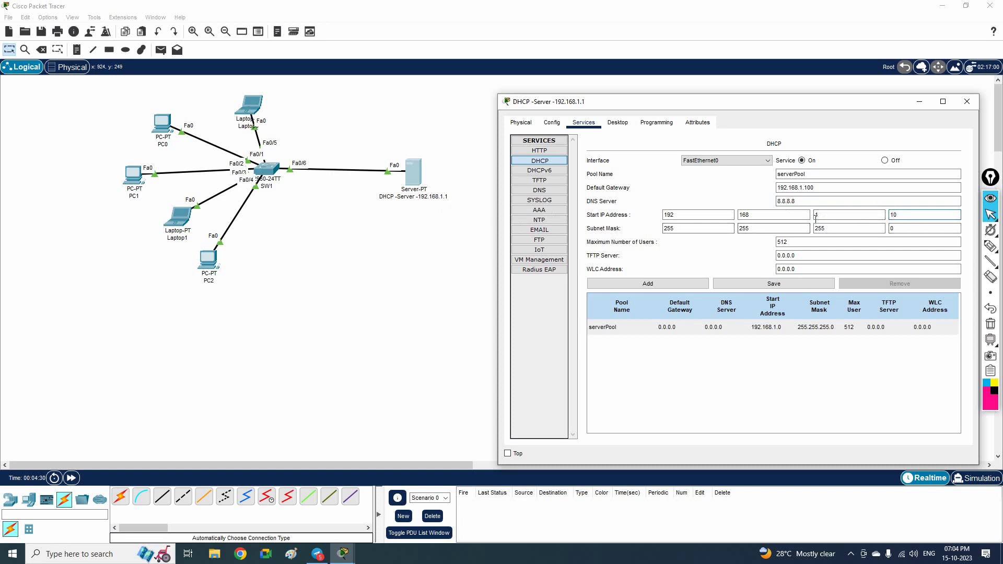
double_click(892, 214)
double_click(798, 244)
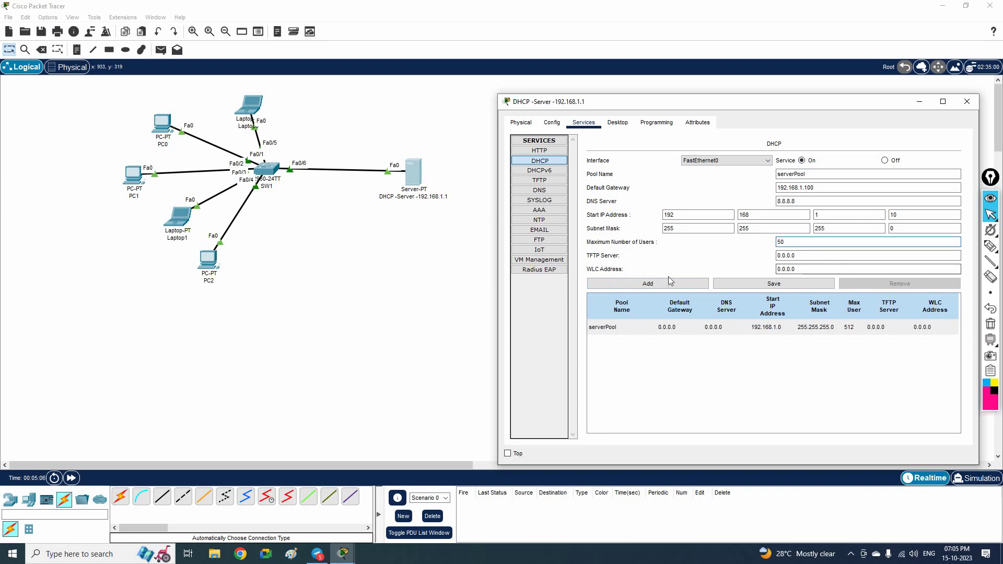
Save serverPool and annotate its gateway, DNS and unused TFTP/WLC values in the table
click(782, 284)
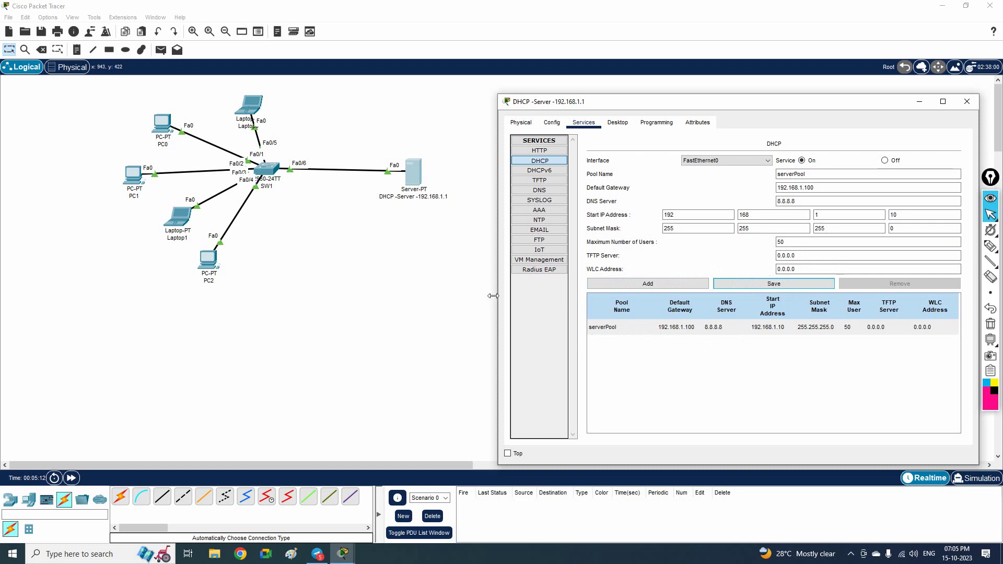
drag(495, 296, 410, 295)
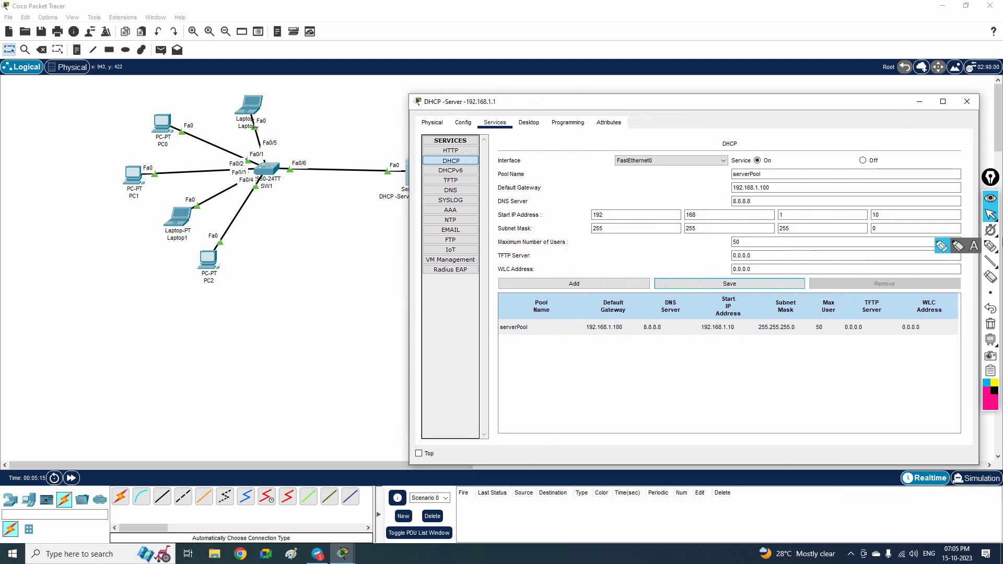
click(991, 245)
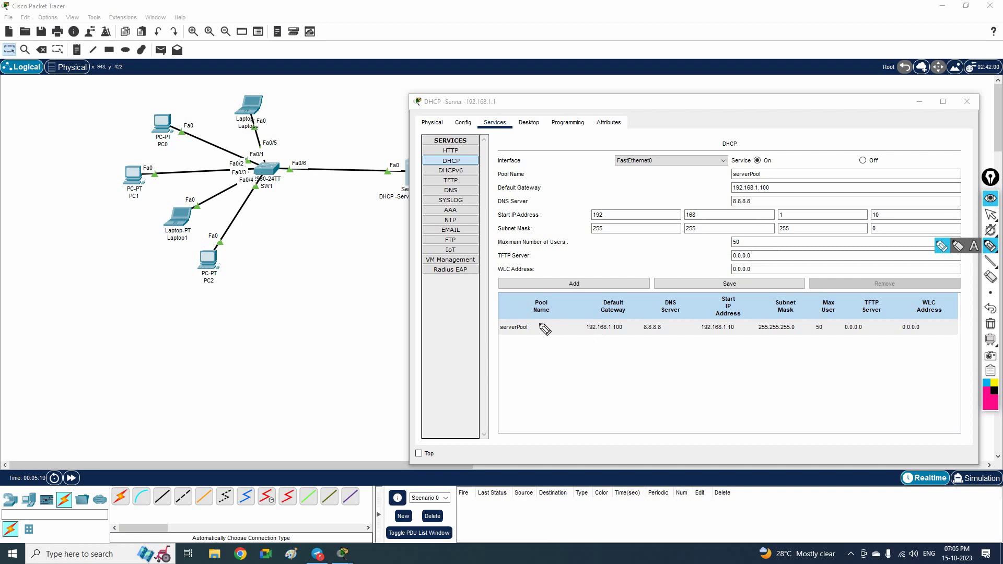
click(520, 316)
mouse_move(520, 316)
mouse_down()
mouse_move(496, 342)
mouse_move(533, 330)
mouse_move(524, 317)
mouse_up()
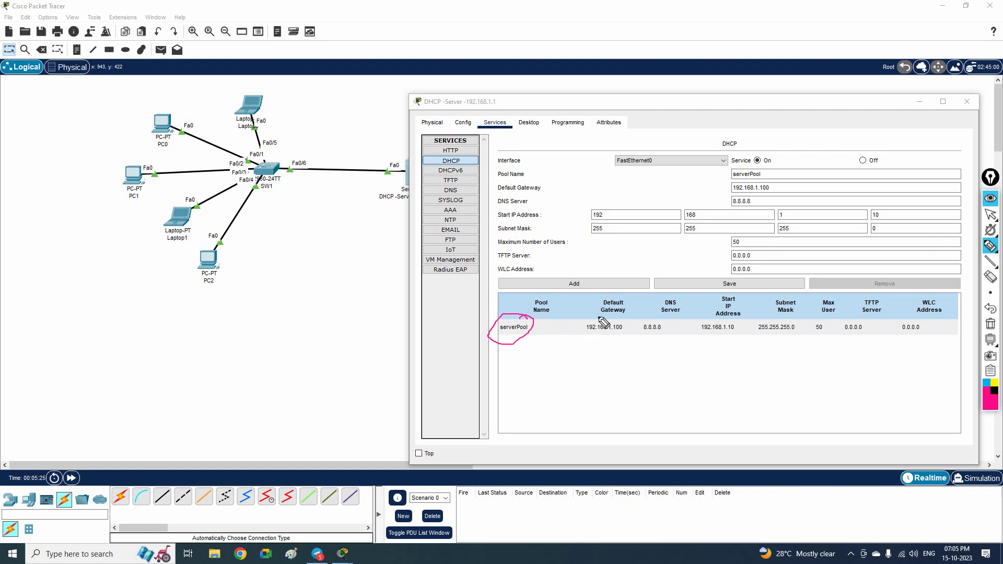
mouse_move(587, 333)
mouse_down()
mouse_move(788, 337)
mouse_move(822, 329)
mouse_up()
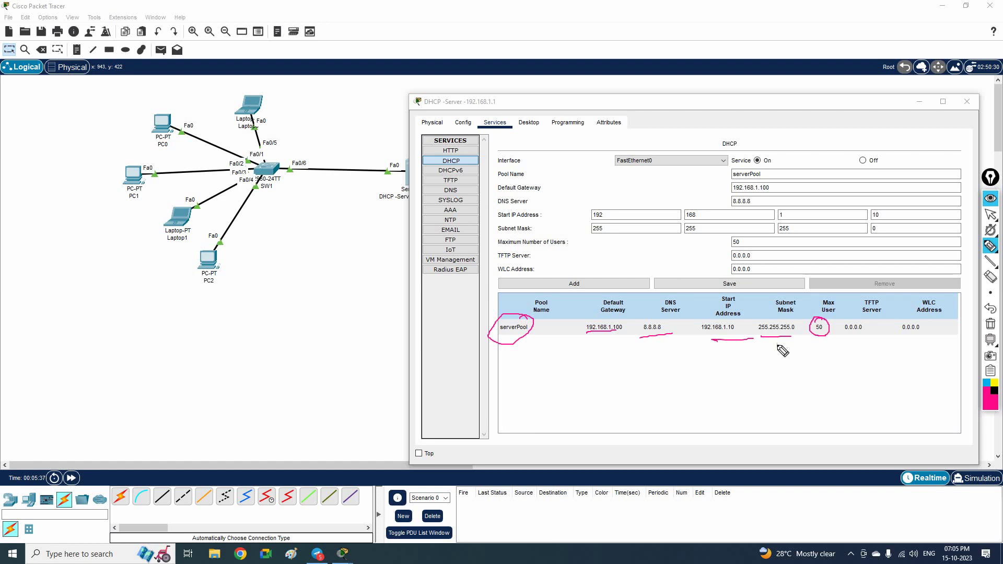
mouse_move(843, 337)
mouse_down()
mouse_move(928, 332)
mouse_move(912, 341)
mouse_up()
drag(859, 316, 848, 339)
drag(841, 328, 867, 332)
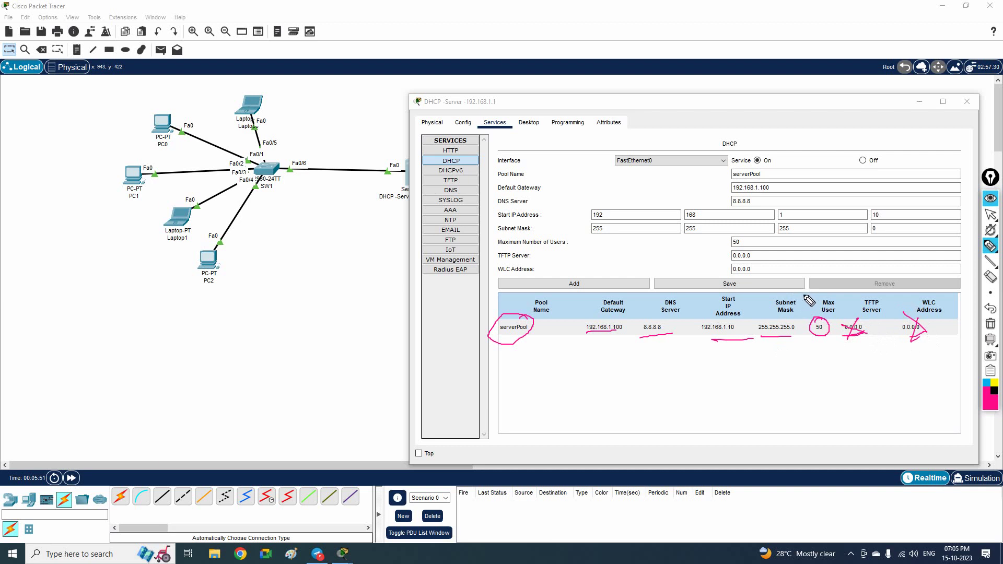
click(991, 327)
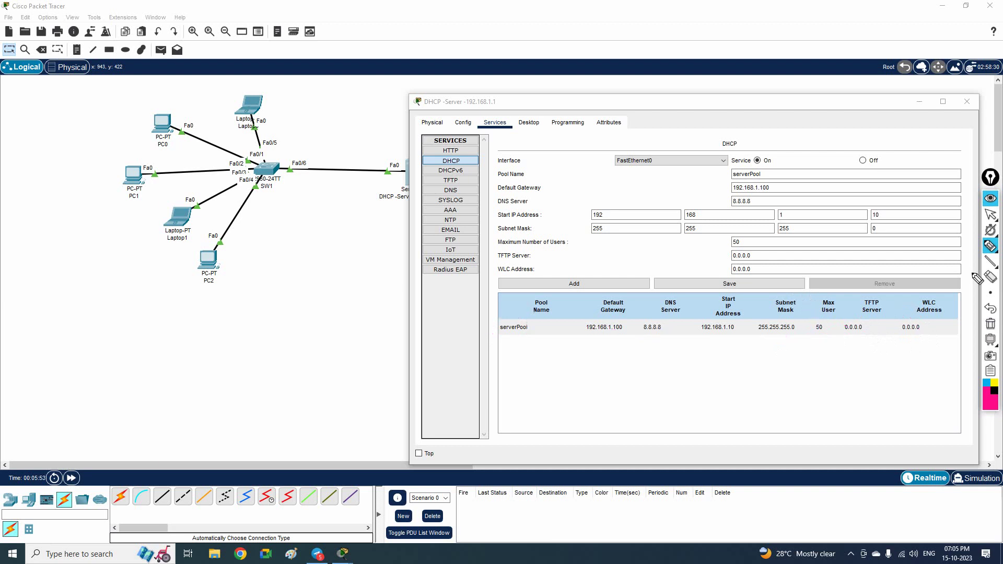
Clear the remaining annotations, reposition the DHCP server window, and close it
click(991, 215)
drag(784, 101, 840, 116)
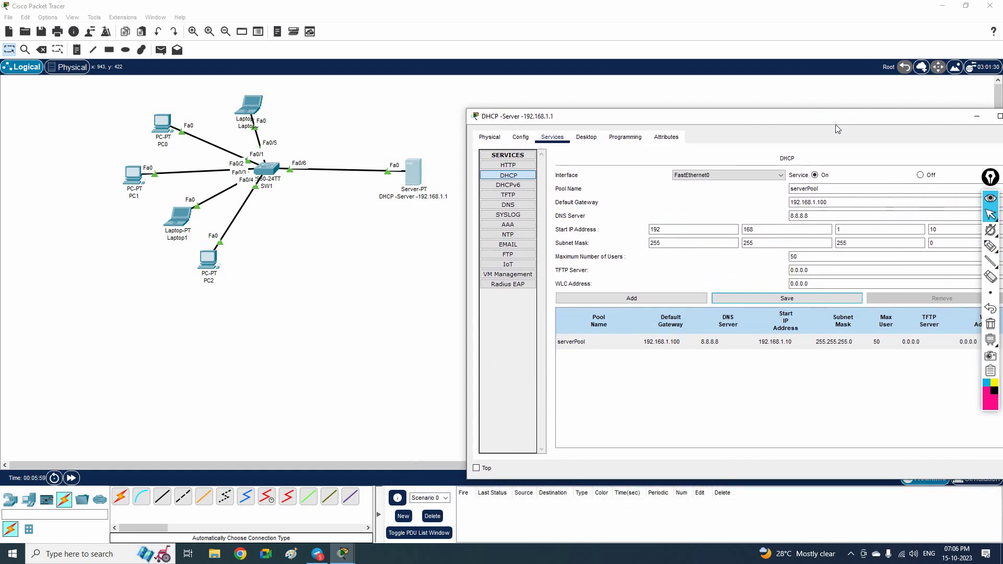
drag(834, 123, 835, 111)
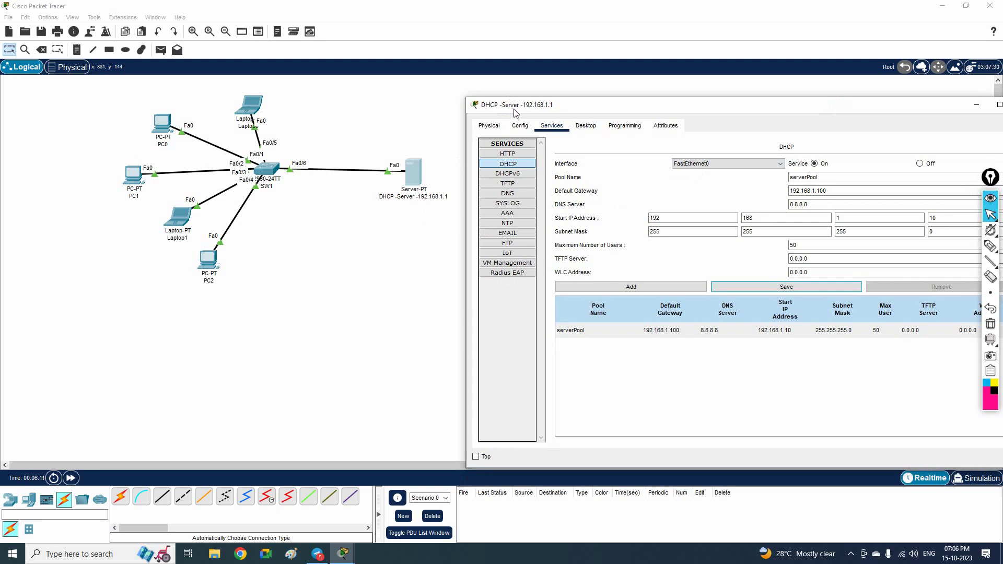
drag(550, 106, 539, 107)
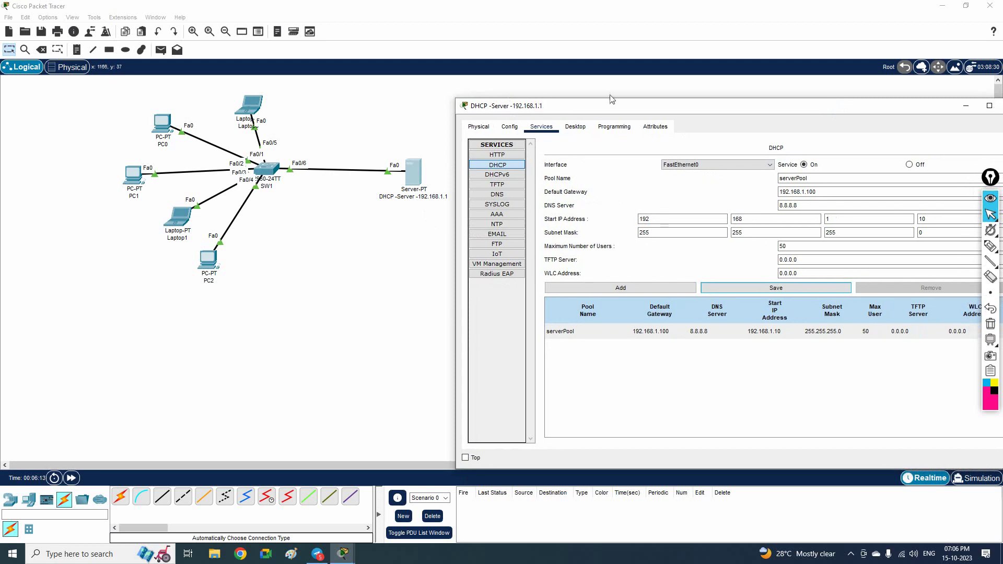
click(965, 107)
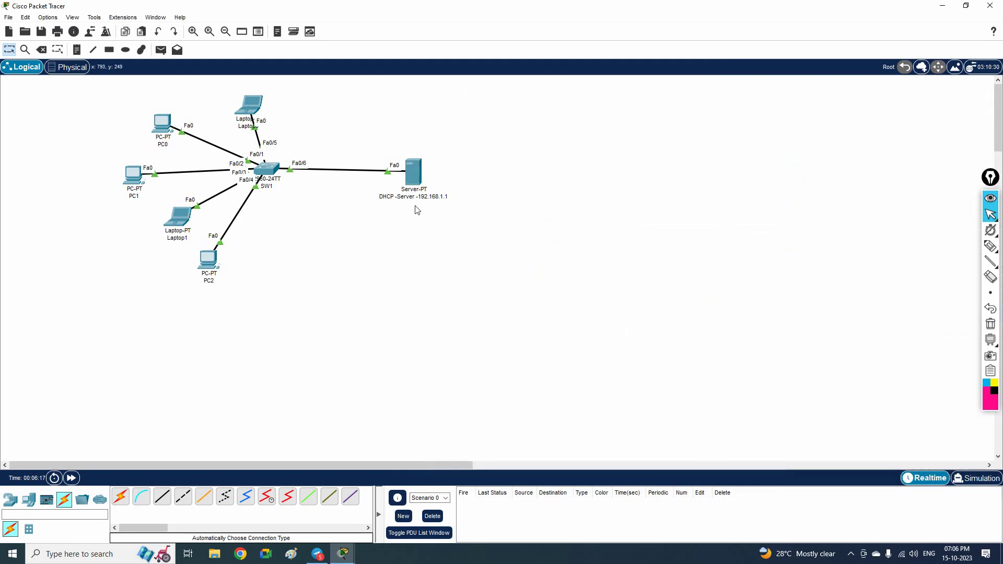
Set PC1 to DHCP to get 192.168.1.10, gateway 192.168.1.100, DNS 8.8.8.8; reopen the server pool
click(134, 182)
drag(468, 117, 500, 228)
click(474, 245)
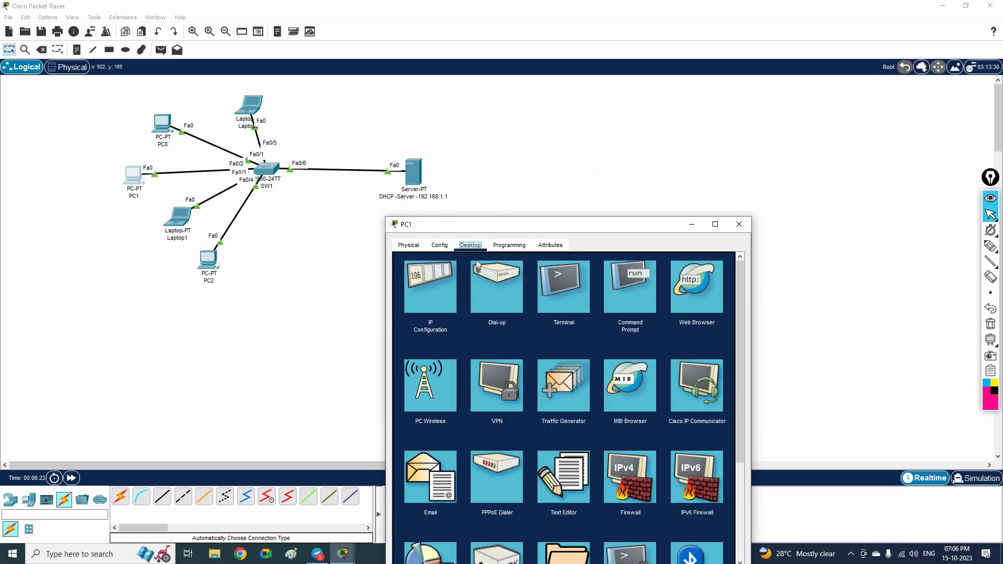
click(443, 300)
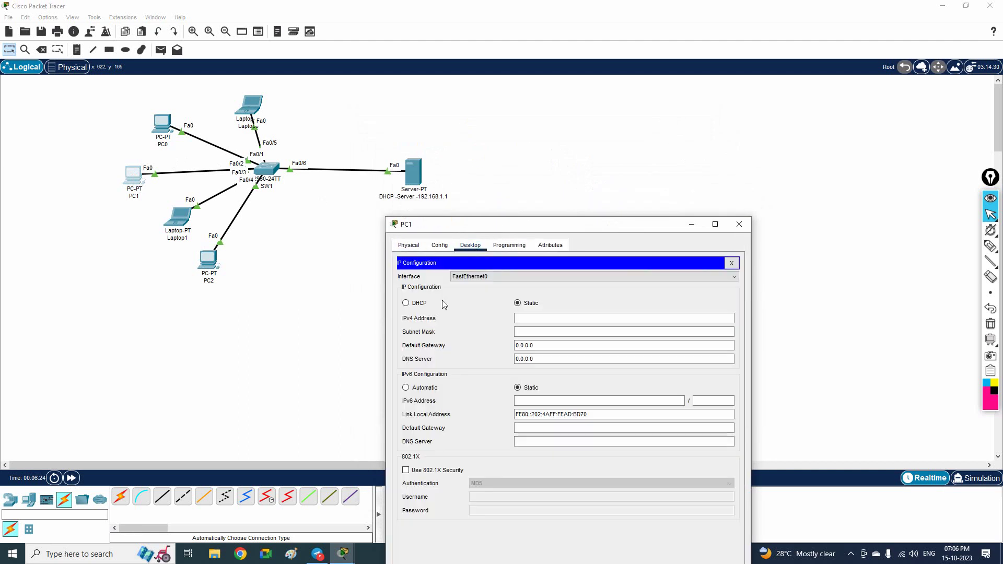
click(519, 304)
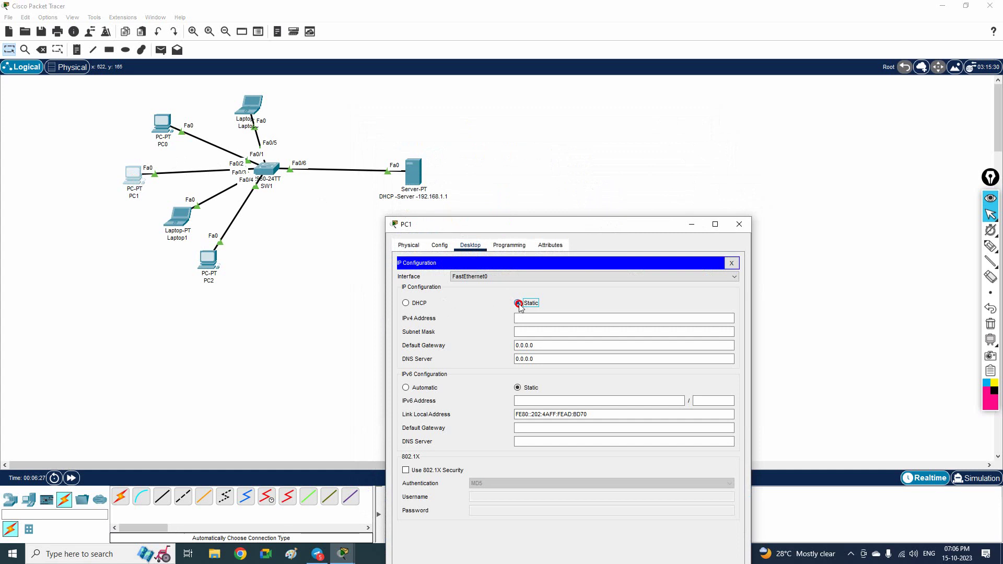
click(416, 304)
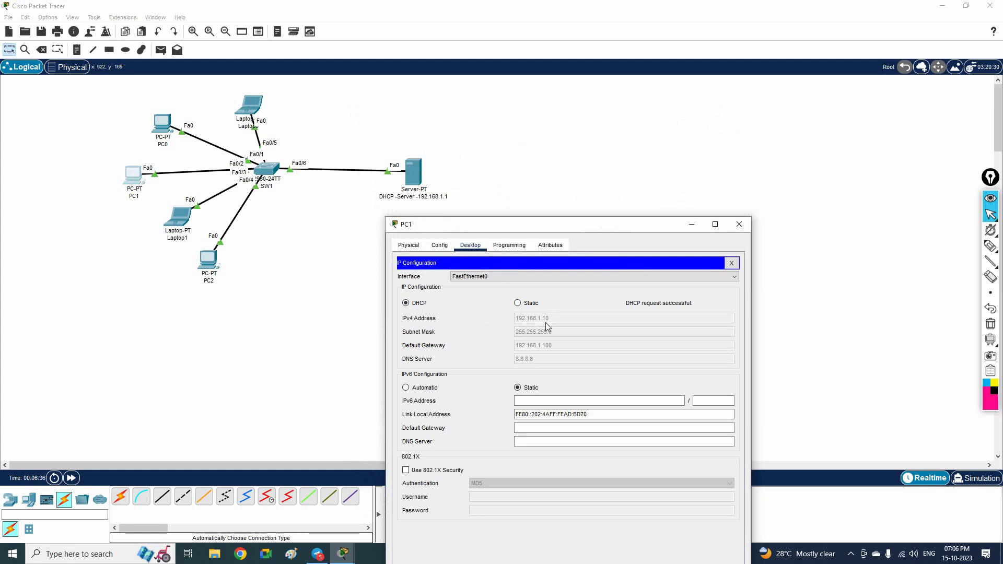
click(415, 183)
click(764, 223)
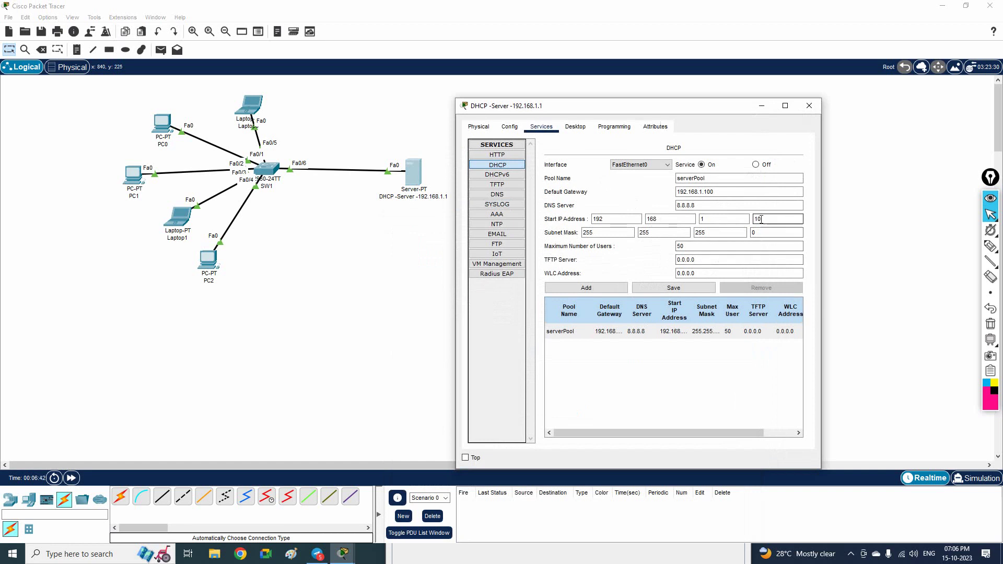
Close the DHCP server window and view PC0's still-static IP configuration
click(707, 220)
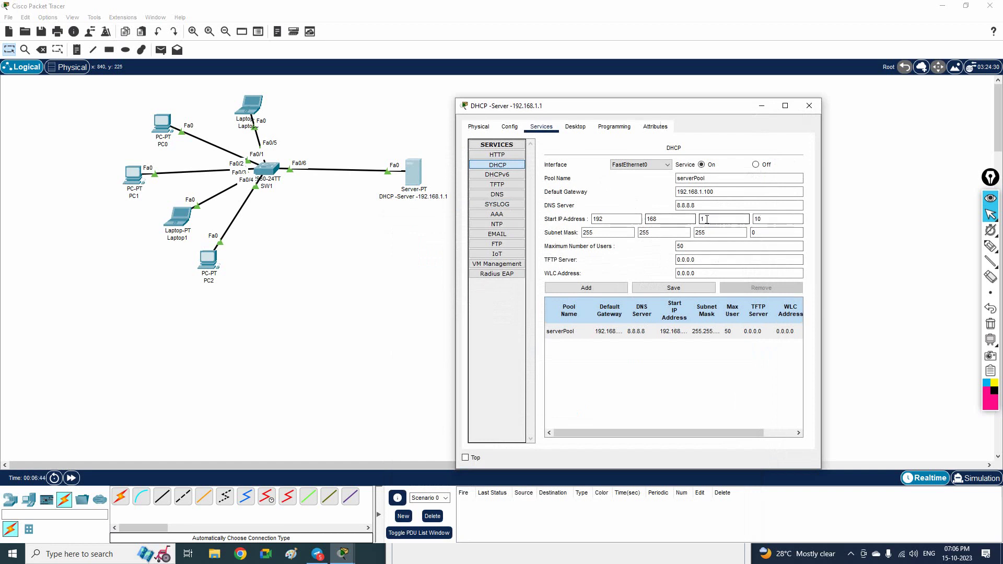
click(809, 105)
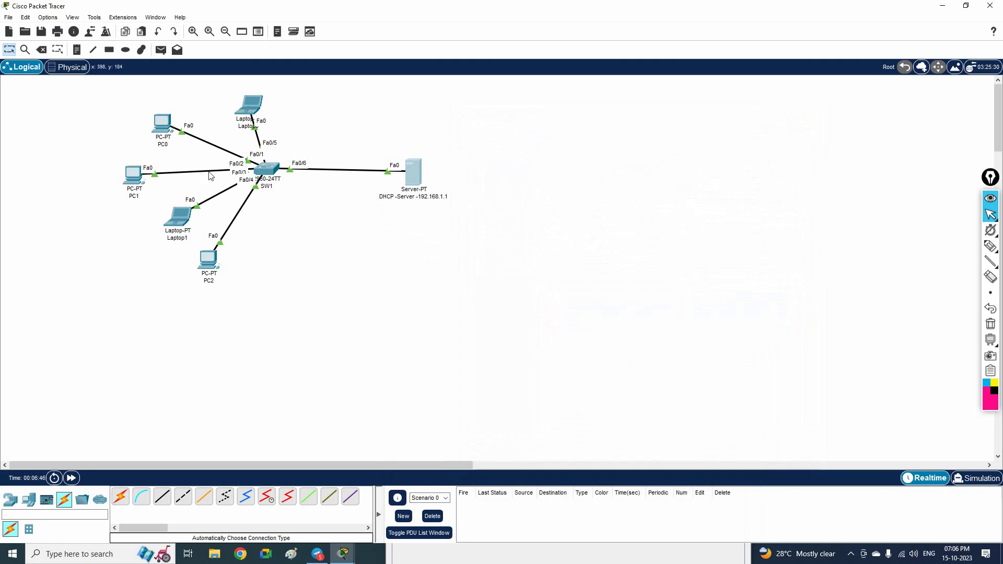
click(242, 110)
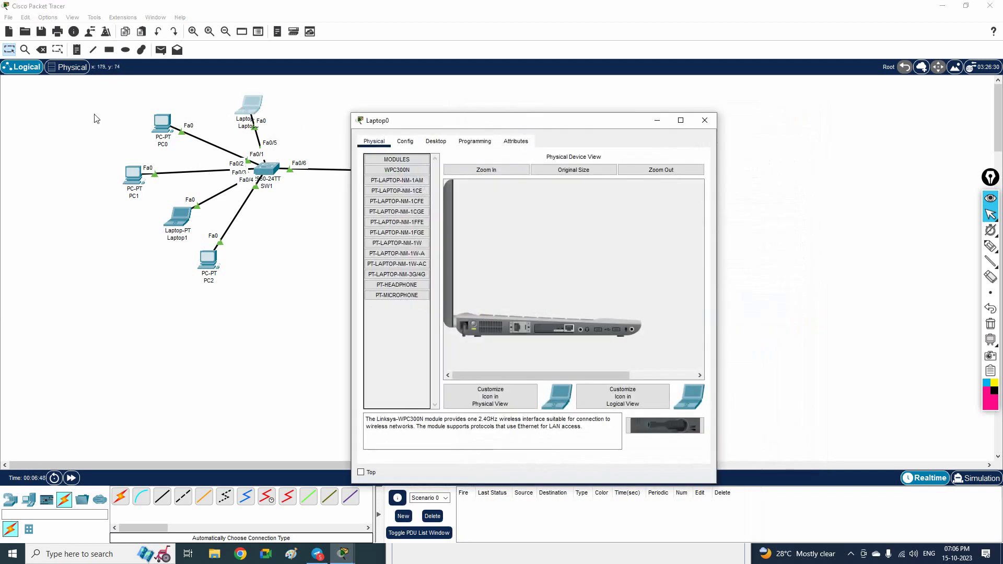
click(162, 123)
click(434, 142)
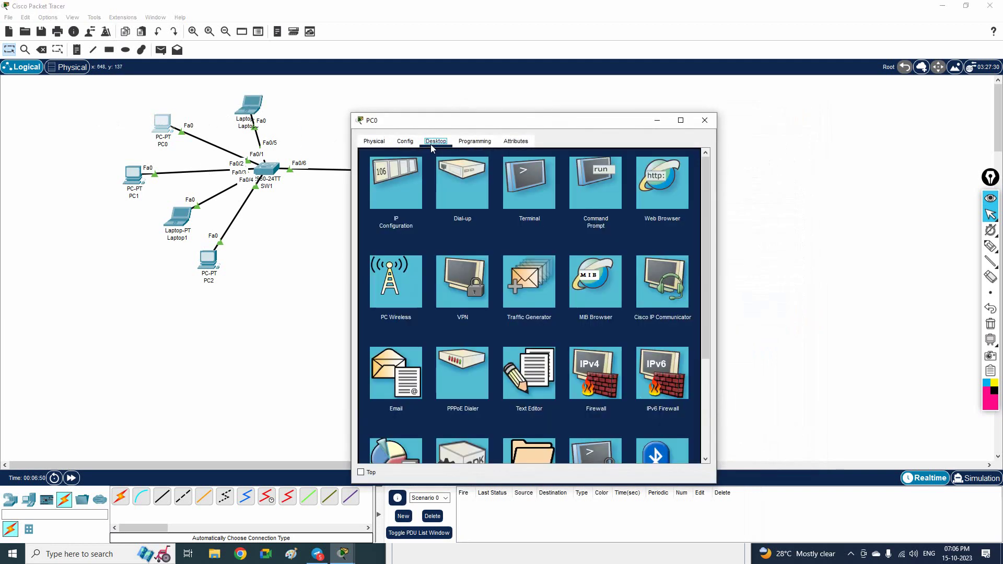
click(396, 183)
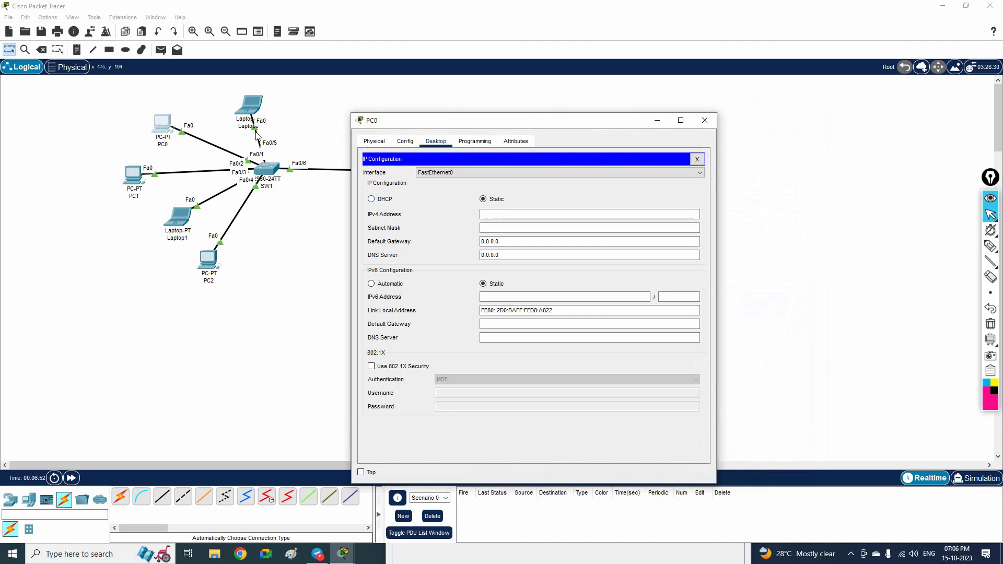
Check Laptop0's blank static IP configuration, then close its window
click(251, 106)
click(436, 142)
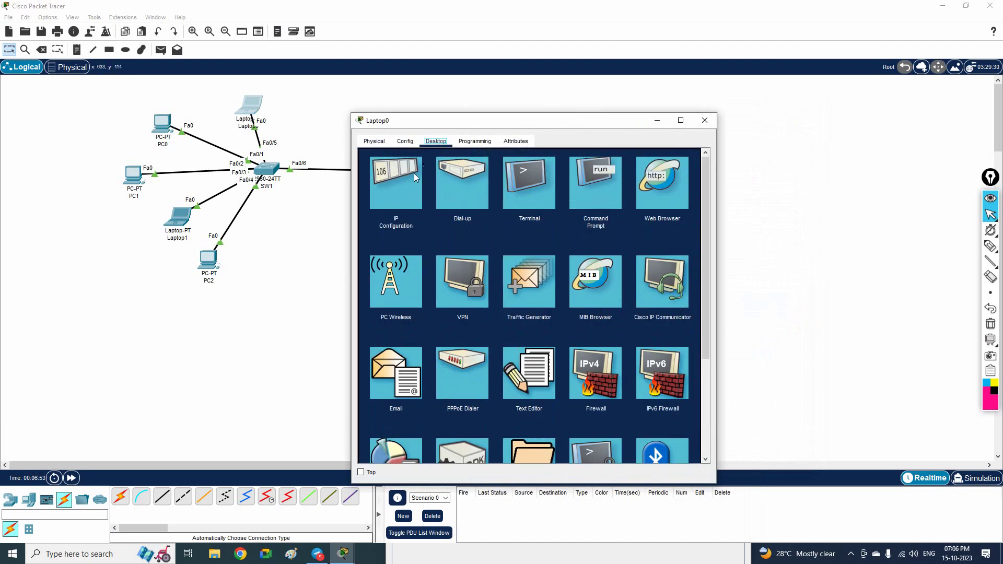
click(414, 176)
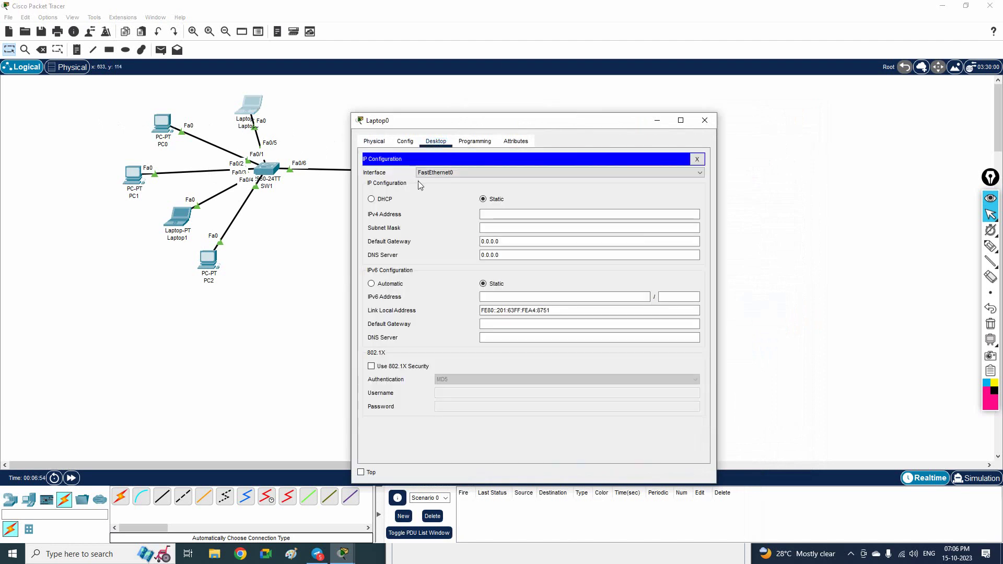
click(709, 123)
Bring PC1's IP configuration back and highlight its address, mask, gateway and DNS values
mouse_move(345, 553)
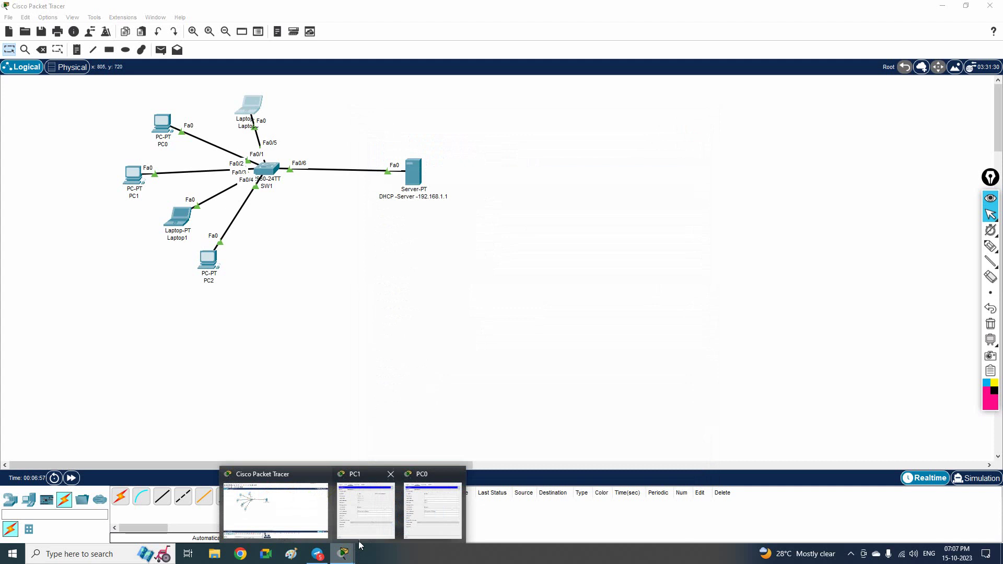
click(372, 525)
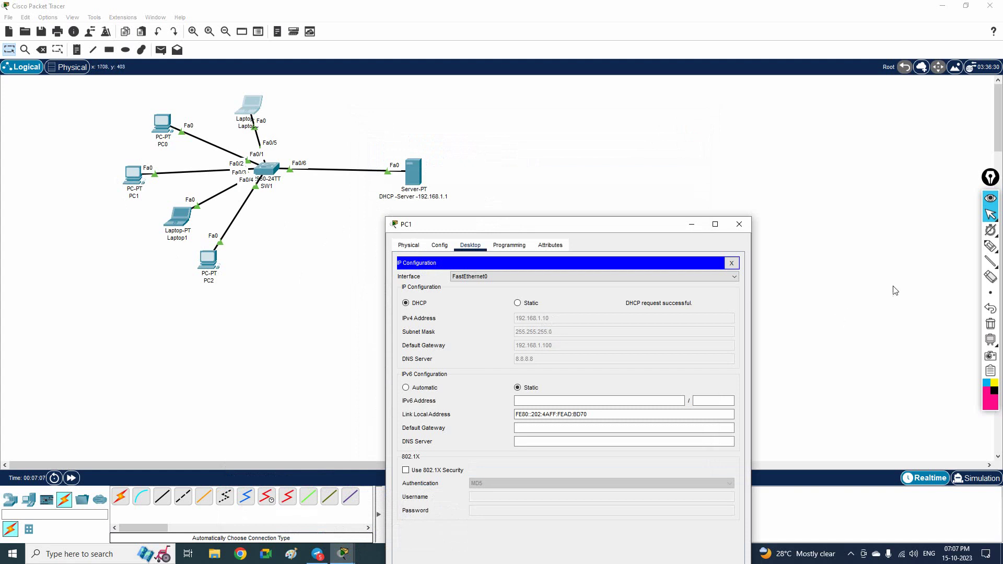
click(992, 249)
click(991, 249)
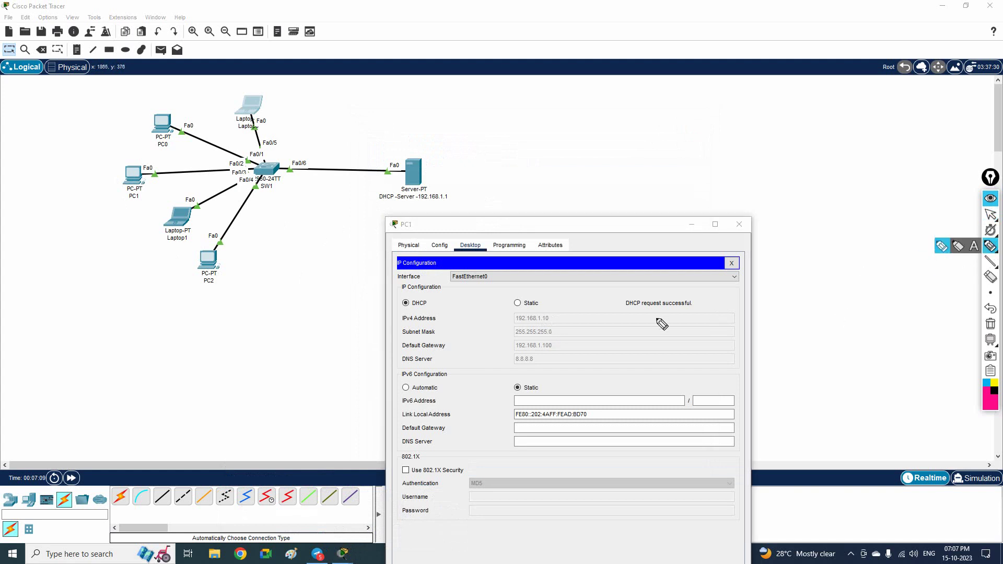
mouse_move(556, 320)
mouse_down()
mouse_move(571, 309)
mouse_move(559, 334)
mouse_move(569, 323)
mouse_move(568, 338)
mouse_move(552, 352)
mouse_up()
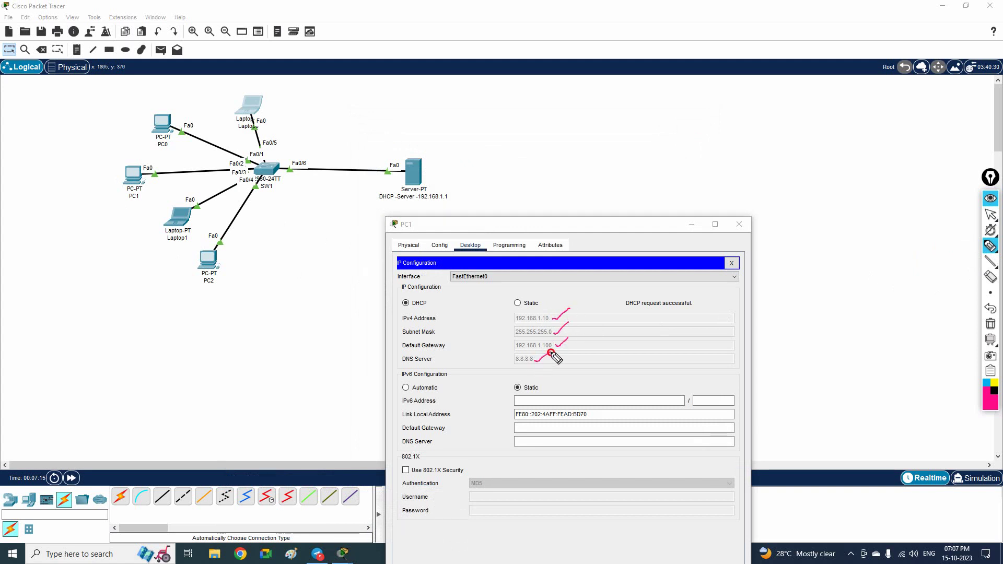
mouse_move(559, 309)
mouse_down()
mouse_move(510, 317)
mouse_move(533, 366)
mouse_move(571, 343)
mouse_move(531, 302)
mouse_move(502, 214)
mouse_move(447, 186)
mouse_up()
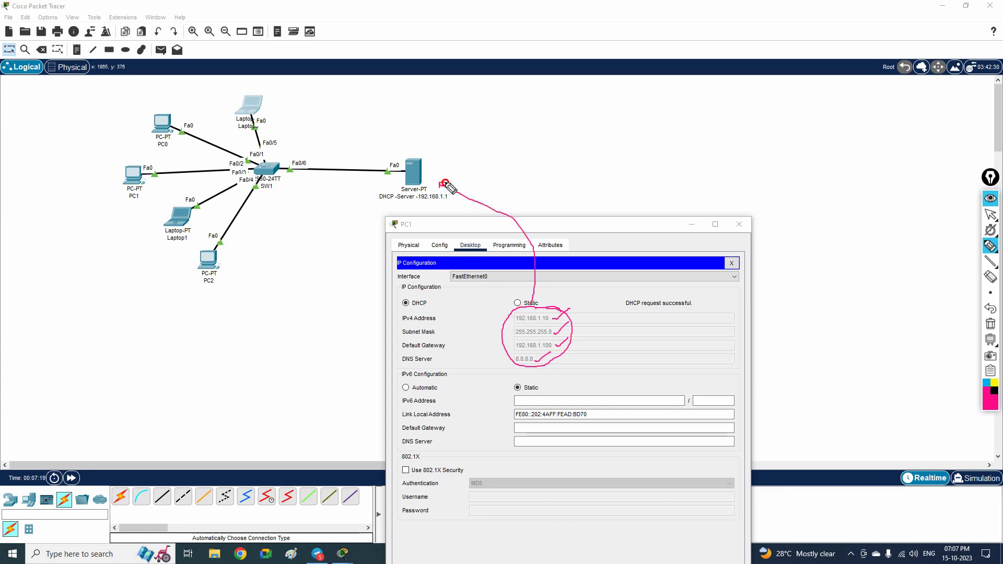
Mark the DHCP server, PC1 and PC0 on the topology, then clear all annotations
mouse_move(423, 144)
mouse_down()
mouse_move(391, 215)
mouse_move(412, 143)
mouse_up()
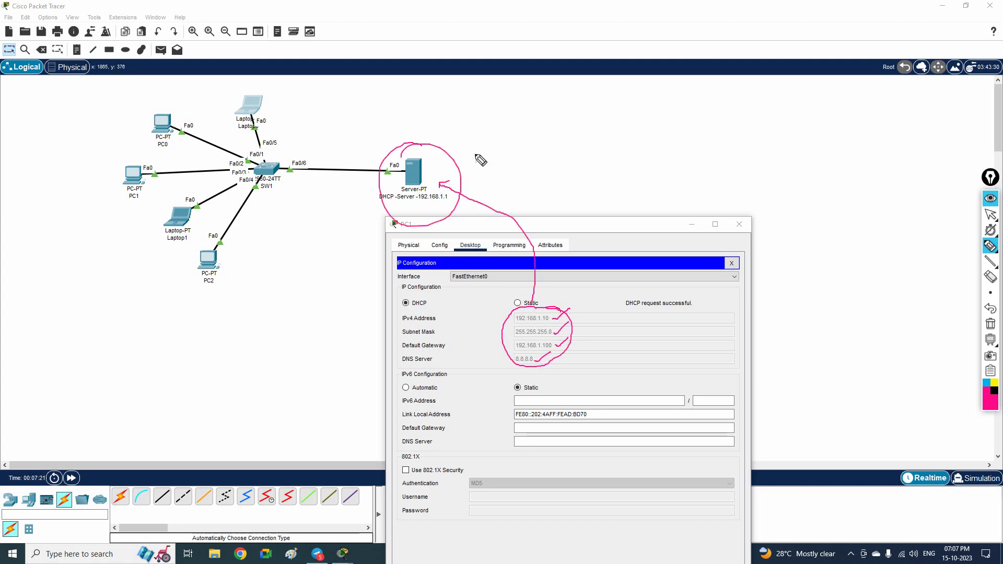
mouse_move(491, 140)
mouse_down()
mouse_move(477, 160)
mouse_move(536, 133)
mouse_move(555, 138)
mouse_up()
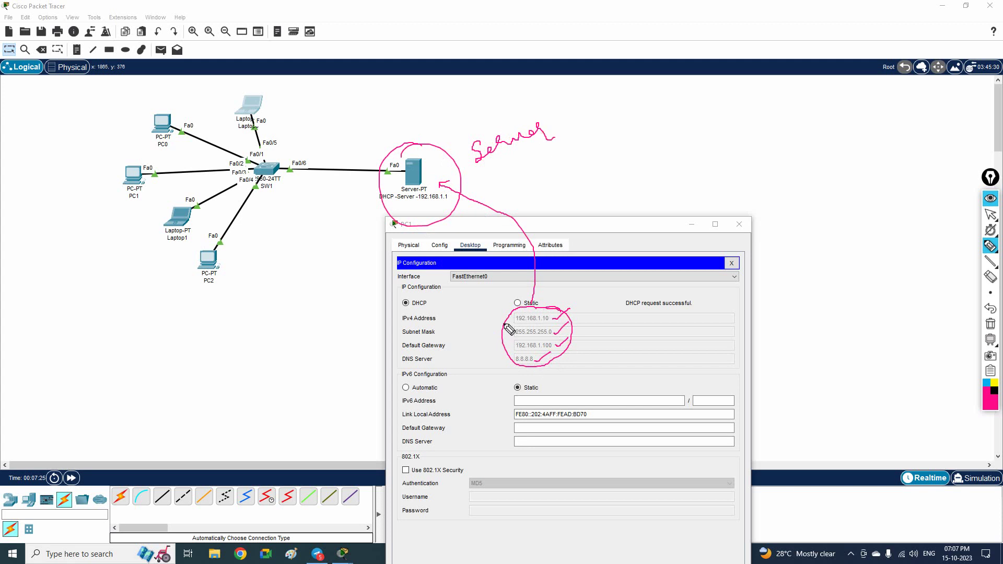
mouse_move(137, 158)
mouse_down()
mouse_move(140, 203)
mouse_move(132, 156)
mouse_up()
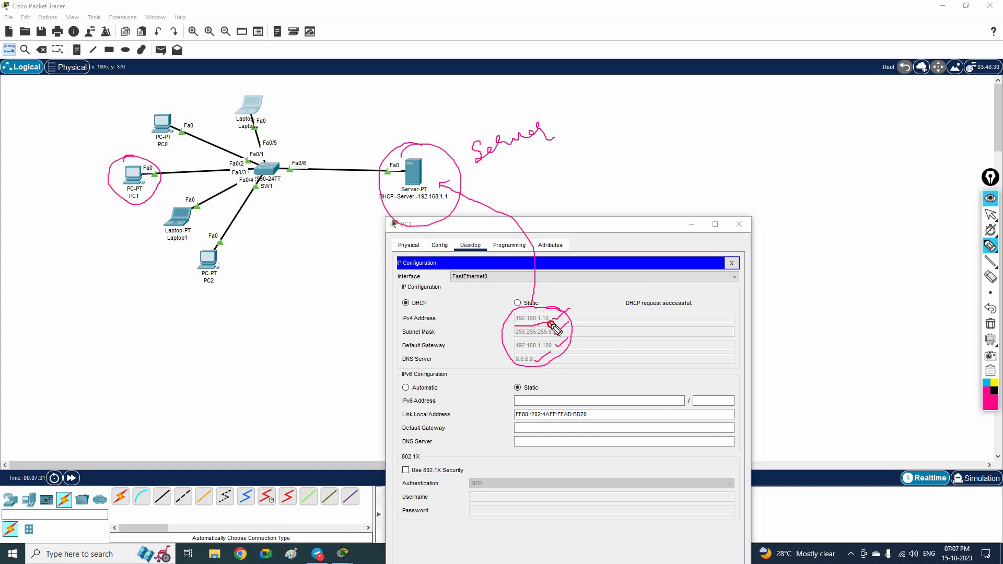
drag(167, 84, 169, 107)
drag(170, 144, 175, 137)
drag(547, 316, 545, 320)
drag(890, 354, 893, 352)
click(990, 324)
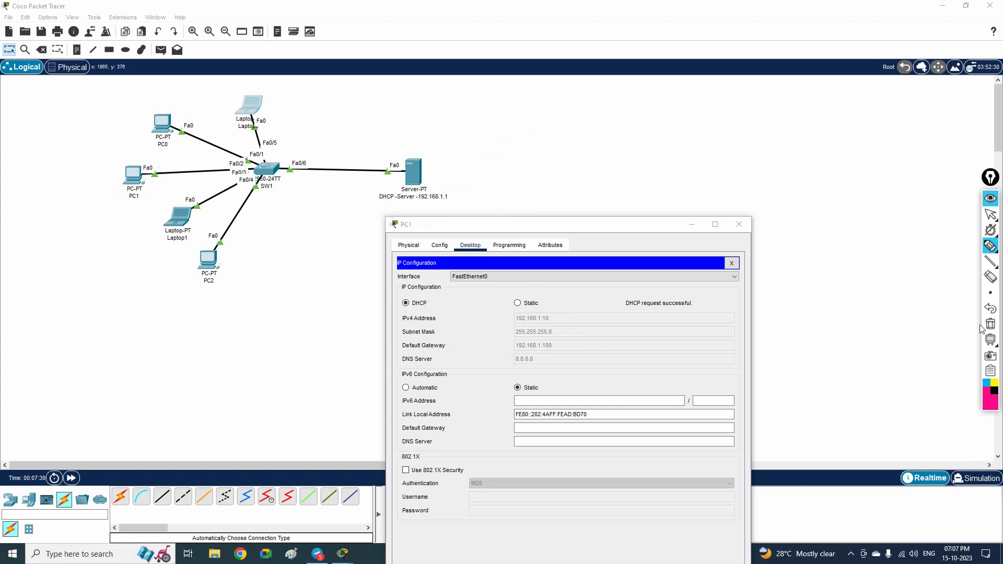
Switch PC0 to DHCP so it leases 192.168.1.11 with gateway 192.168.1.100, then close it
click(991, 214)
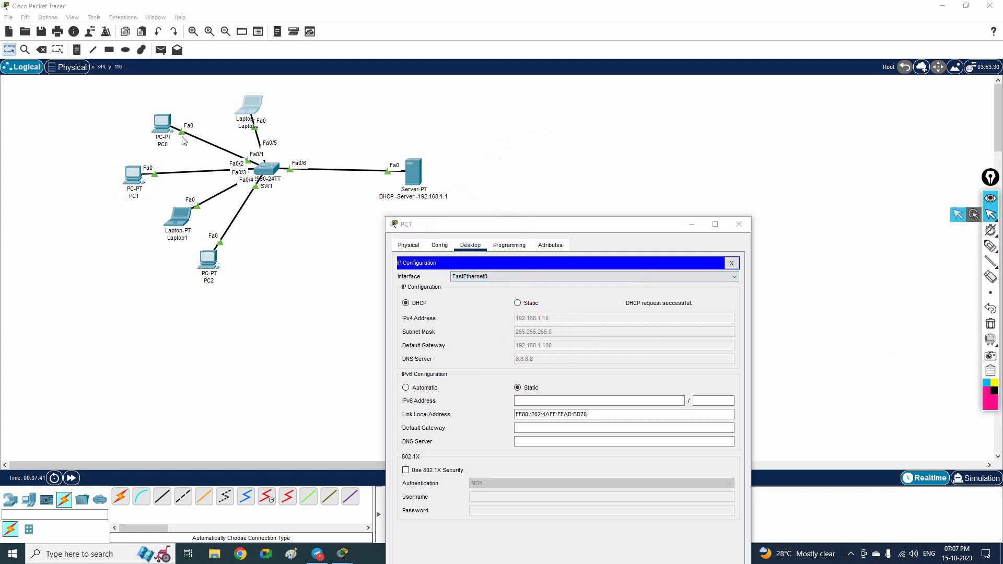
click(165, 137)
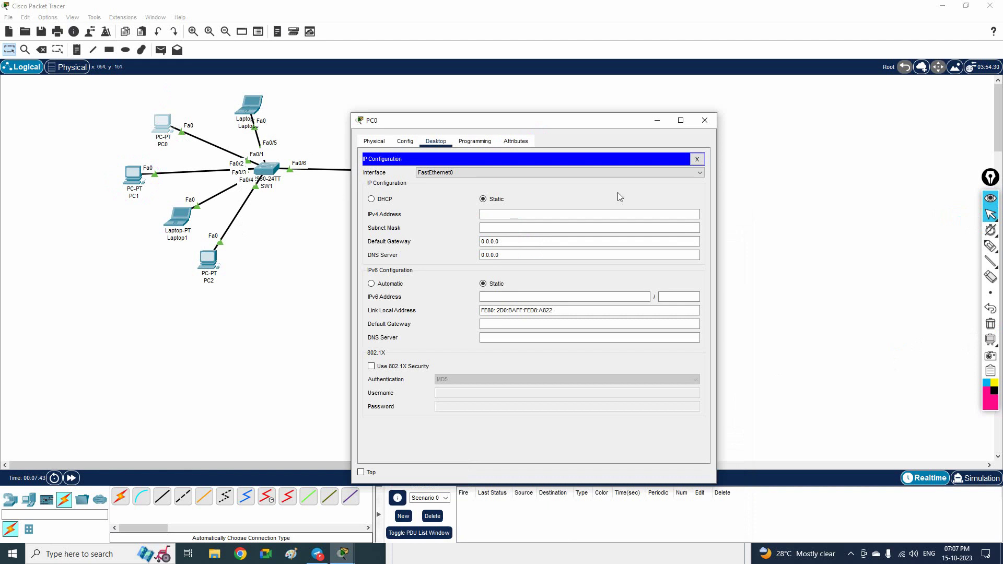
click(387, 202)
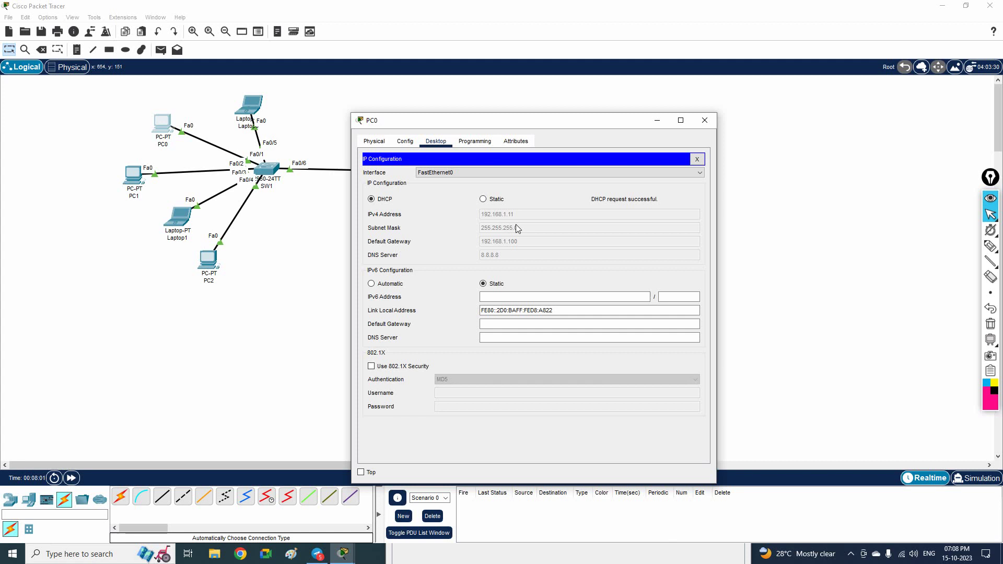
click(705, 120)
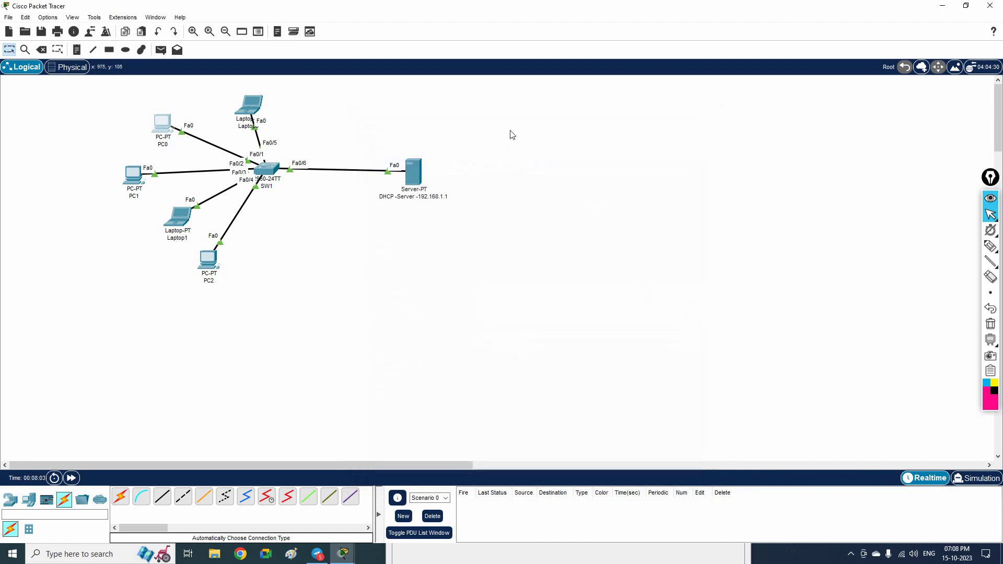
Switch Laptop0 to DHCP so it receives 192.168.1.12
click(253, 106)
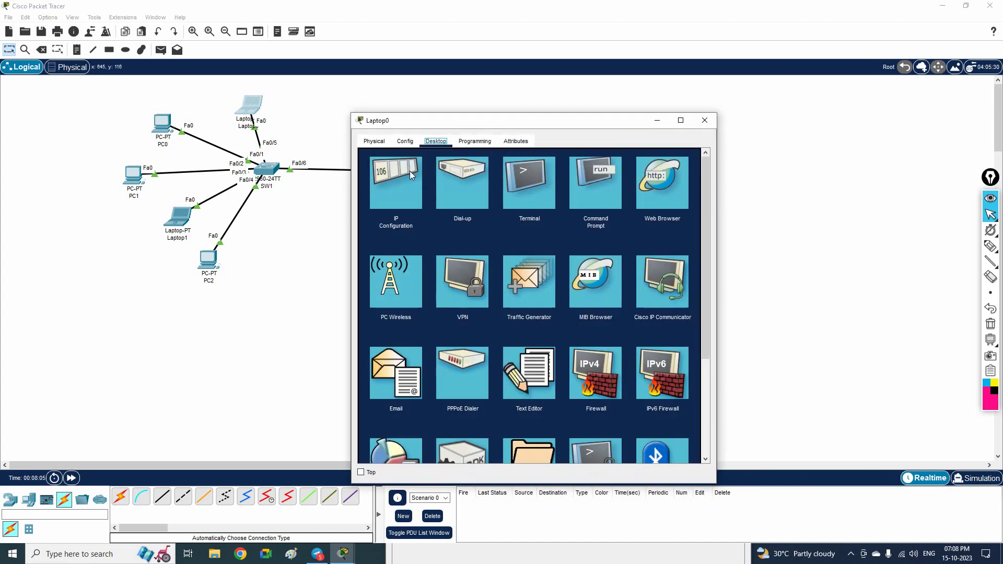
click(409, 174)
click(388, 201)
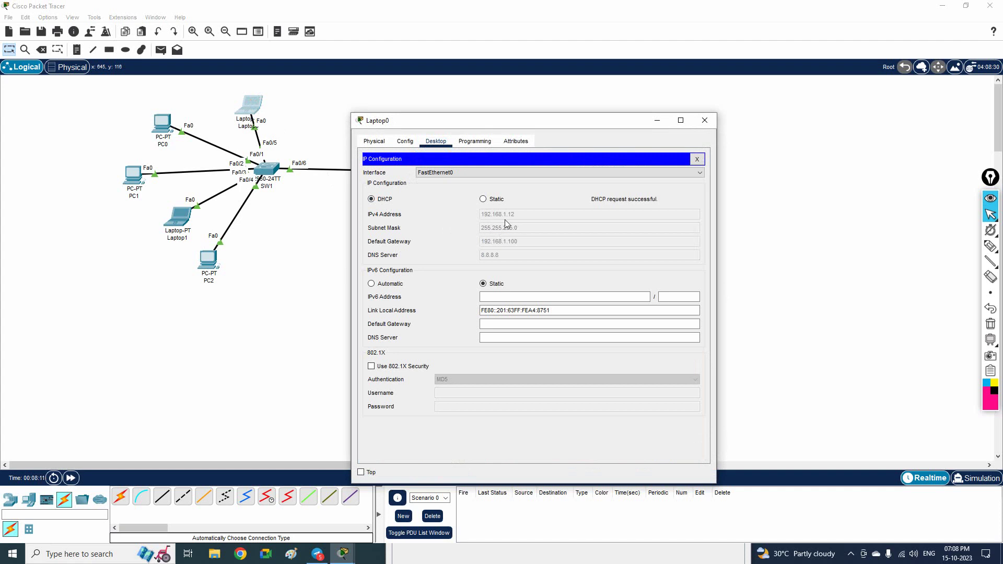
click(705, 120)
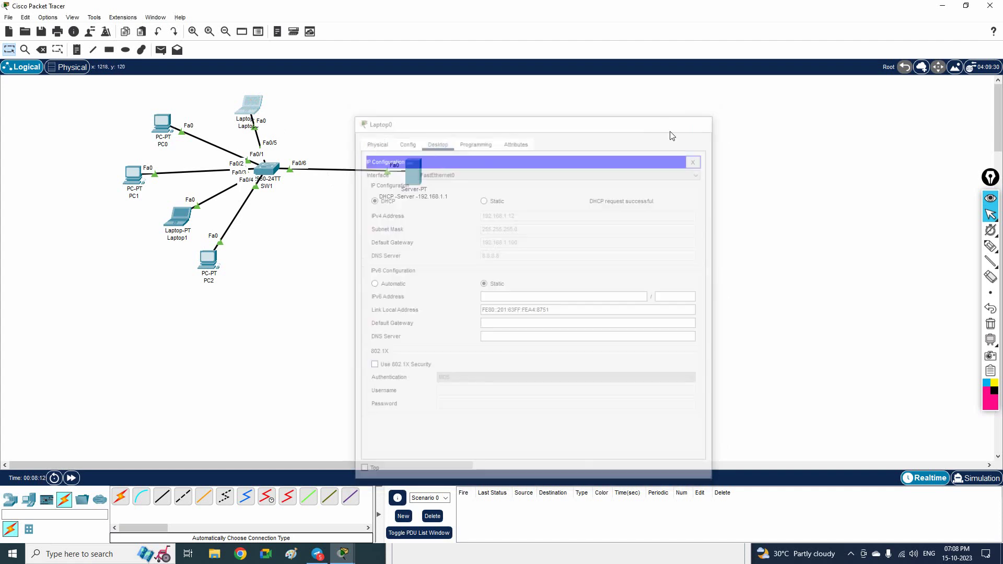
Switch Laptop1 to DHCP so it receives 192.168.1.13
click(179, 219)
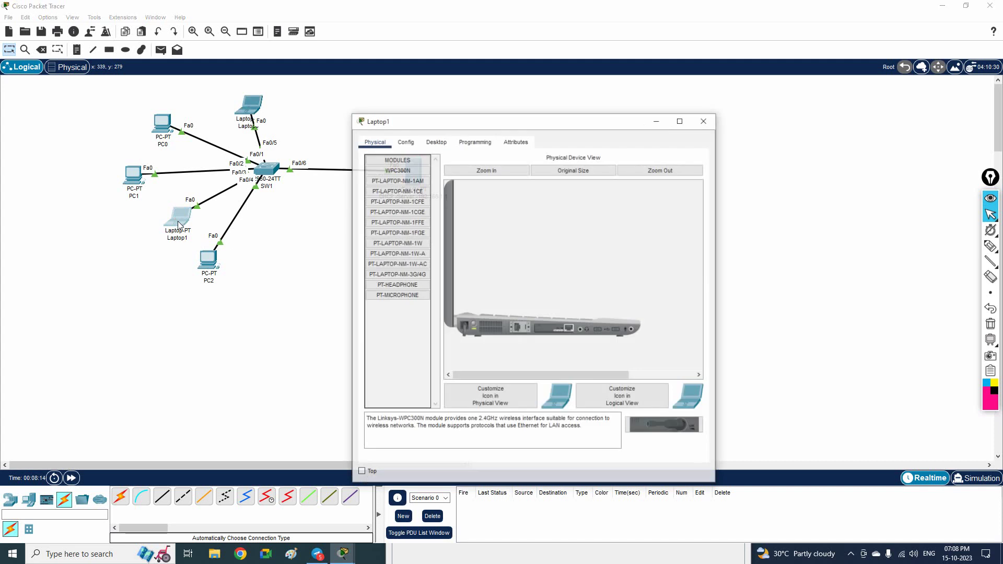
click(444, 142)
click(395, 178)
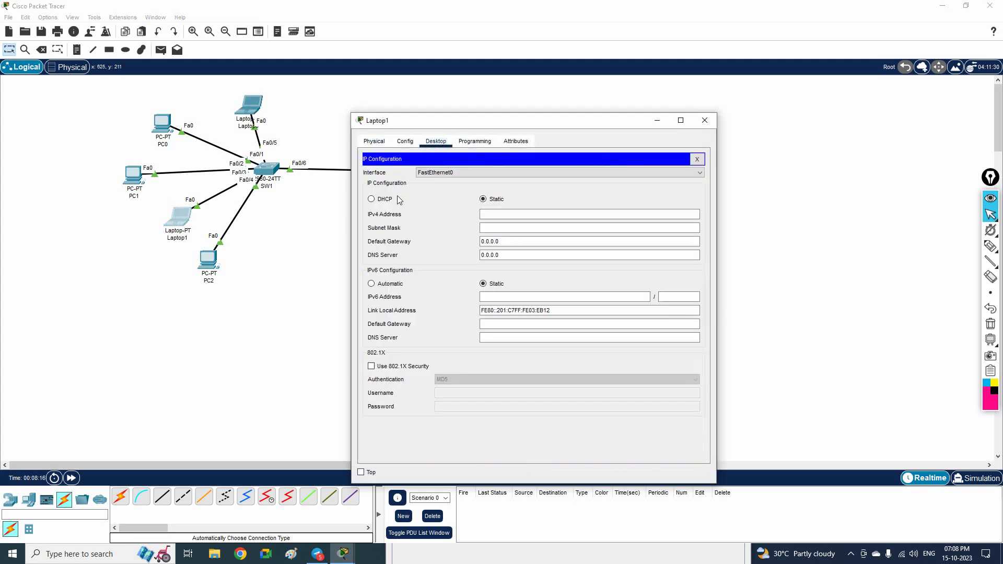
click(391, 199)
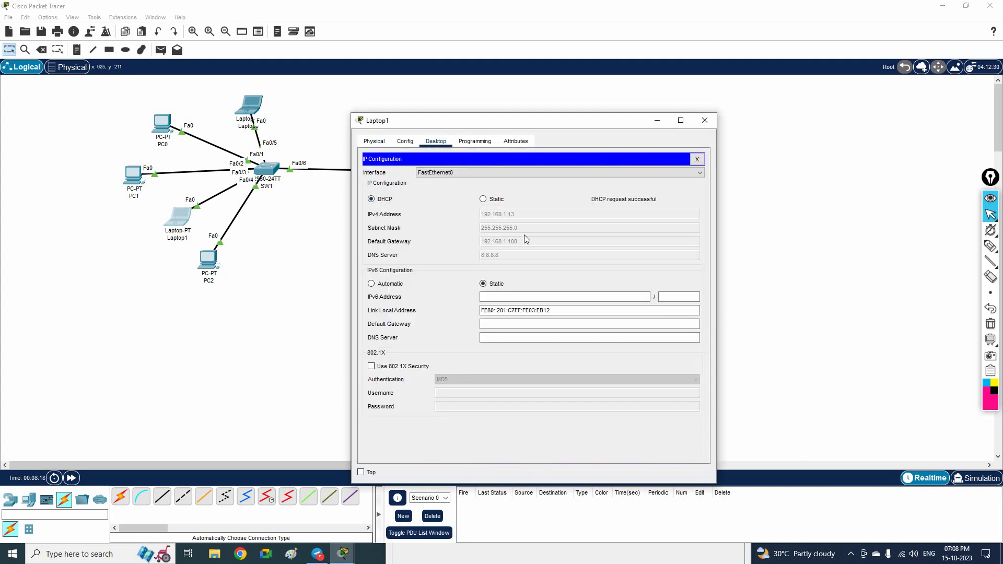
click(705, 120)
Switch PC2 to DHCP so it receives 192.168.1.14
click(217, 268)
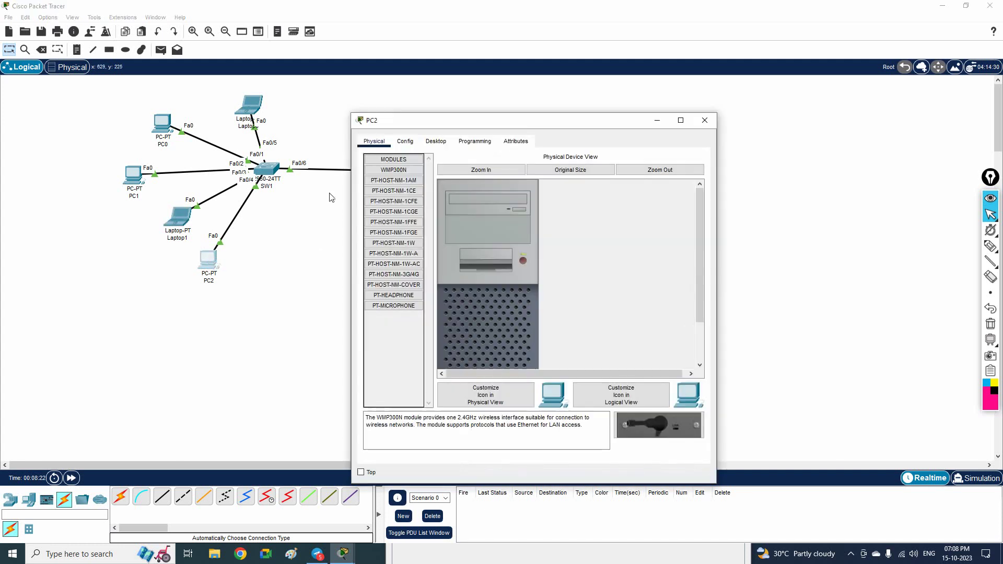
click(436, 141)
click(393, 175)
click(389, 202)
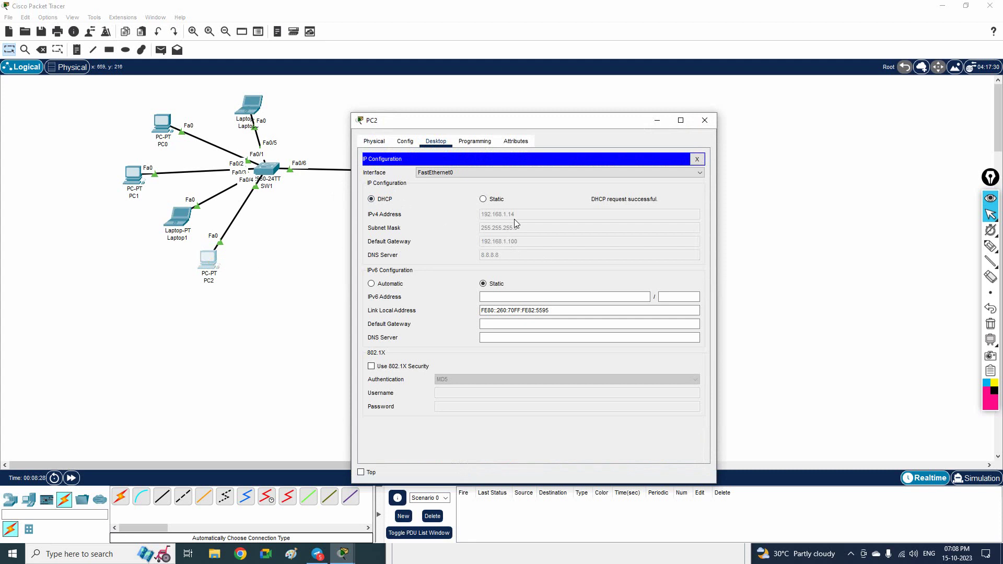
click(705, 120)
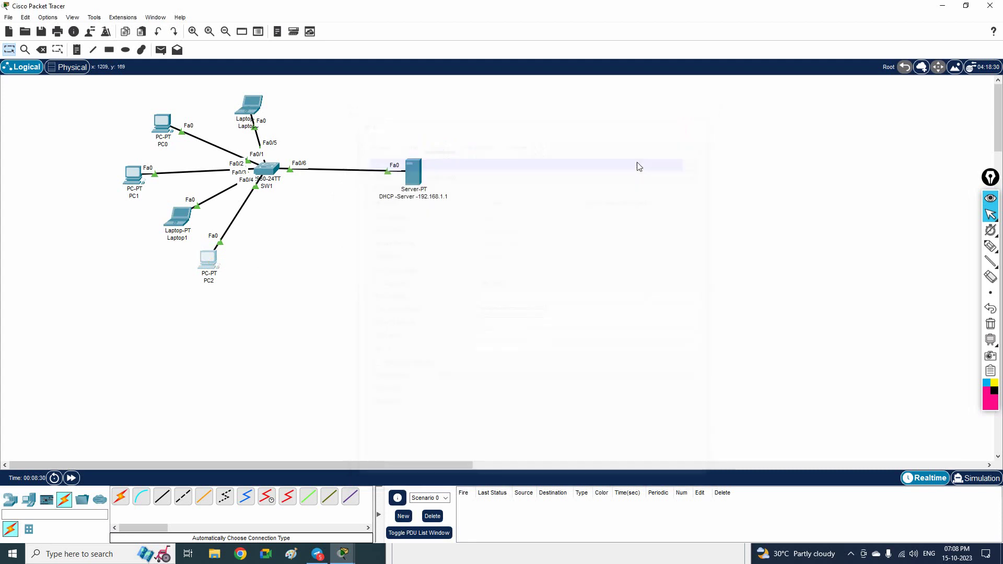
click(991, 245)
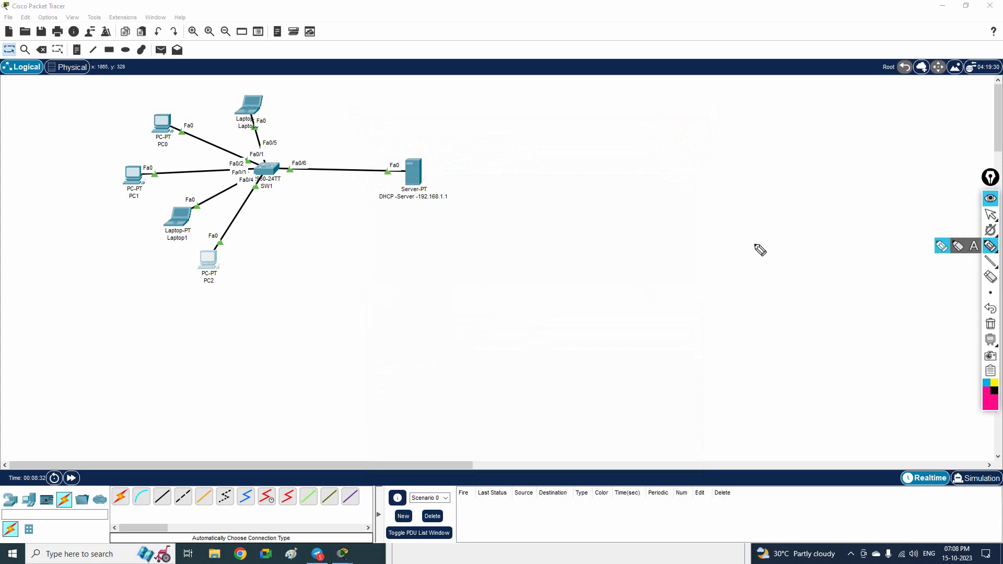
mouse_move(432, 148)
mouse_down()
mouse_move(385, 213)
mouse_move(410, 142)
mouse_move(444, 153)
mouse_move(452, 141)
mouse_up()
drag(265, 114, 285, 100)
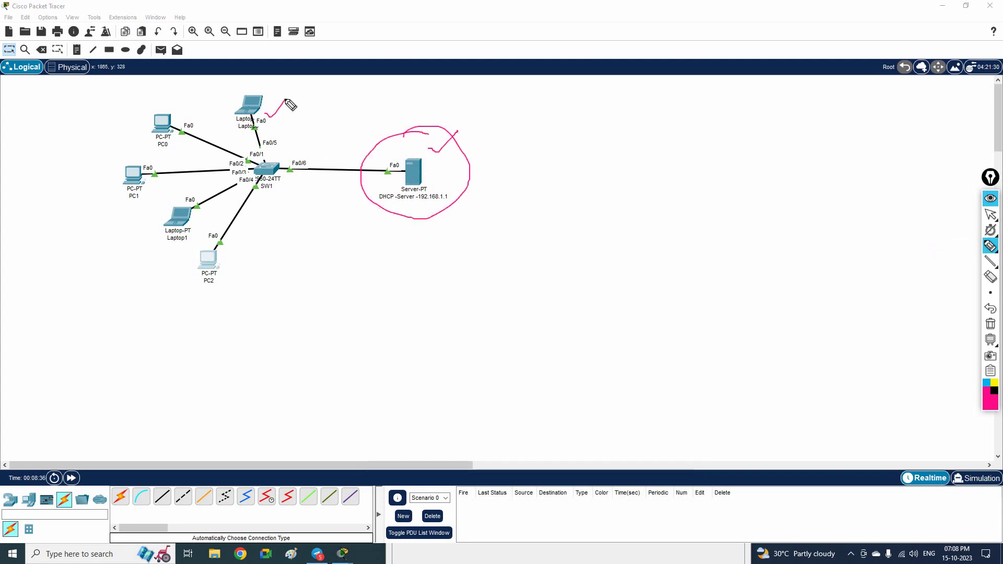
drag(177, 118, 197, 109)
drag(166, 158, 188, 149)
drag(181, 197, 204, 184)
drag(234, 272, 255, 252)
mouse_move(519, 189)
mouse_down()
mouse_move(577, 179)
mouse_move(574, 171)
mouse_move(593, 170)
mouse_move(599, 180)
mouse_move(681, 140)
mouse_up()
mouse_move(609, 198)
mouse_down()
mouse_move(598, 231)
mouse_move(625, 205)
mouse_move(609, 218)
mouse_move(593, 212)
mouse_move(628, 230)
mouse_up()
mouse_move(644, 193)
mouse_down()
mouse_move(700, 166)
mouse_move(652, 193)
mouse_move(649, 210)
mouse_up()
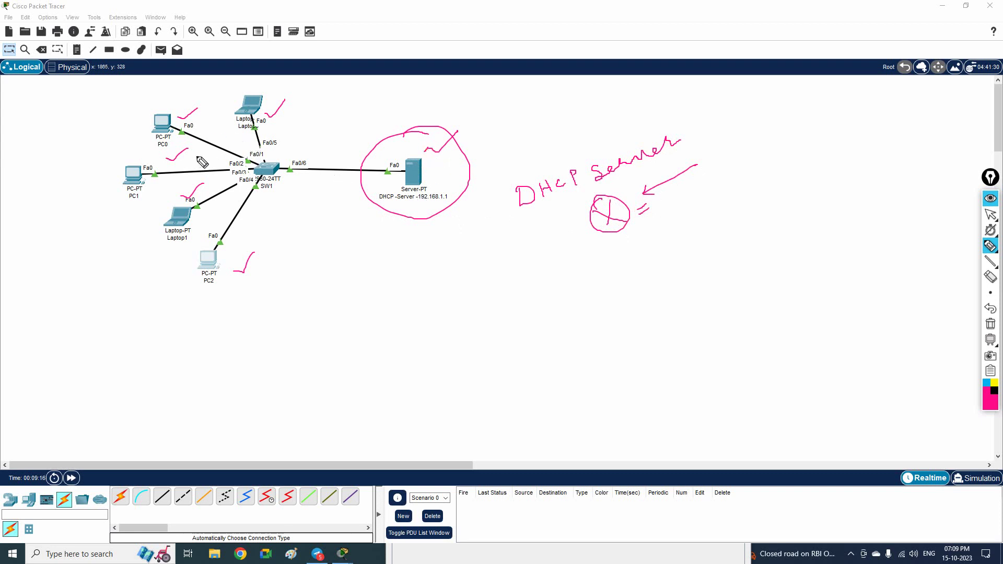
click(991, 324)
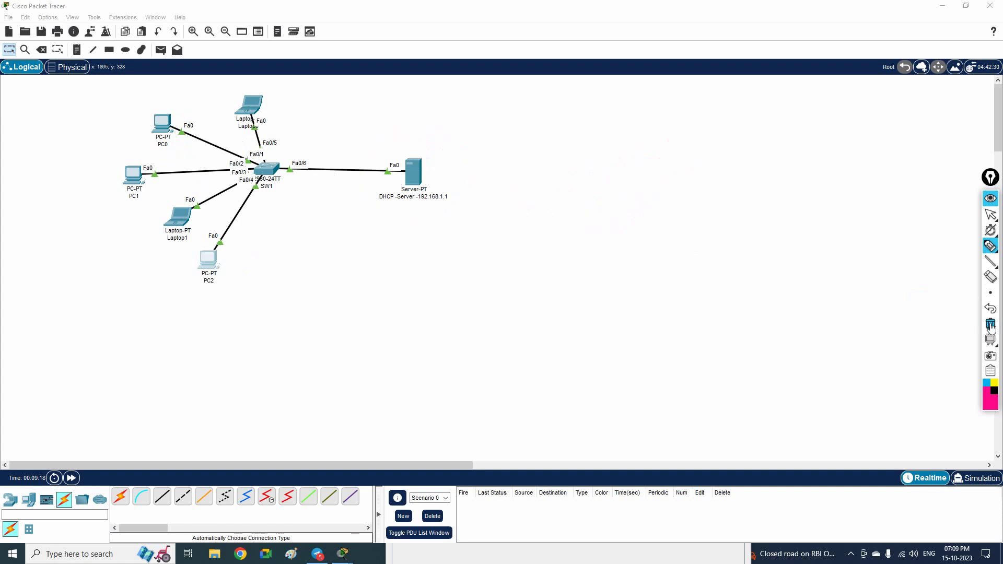
click(991, 214)
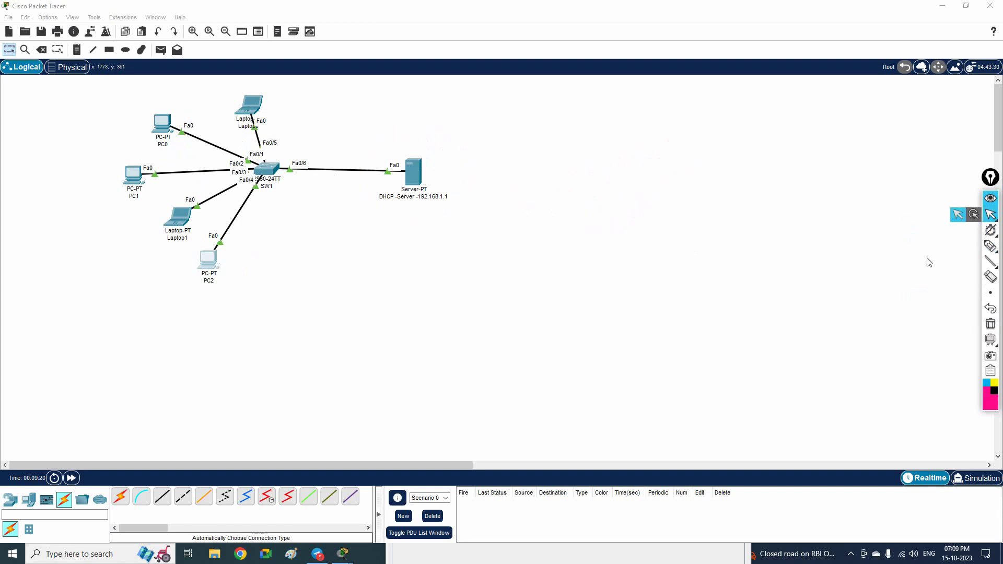